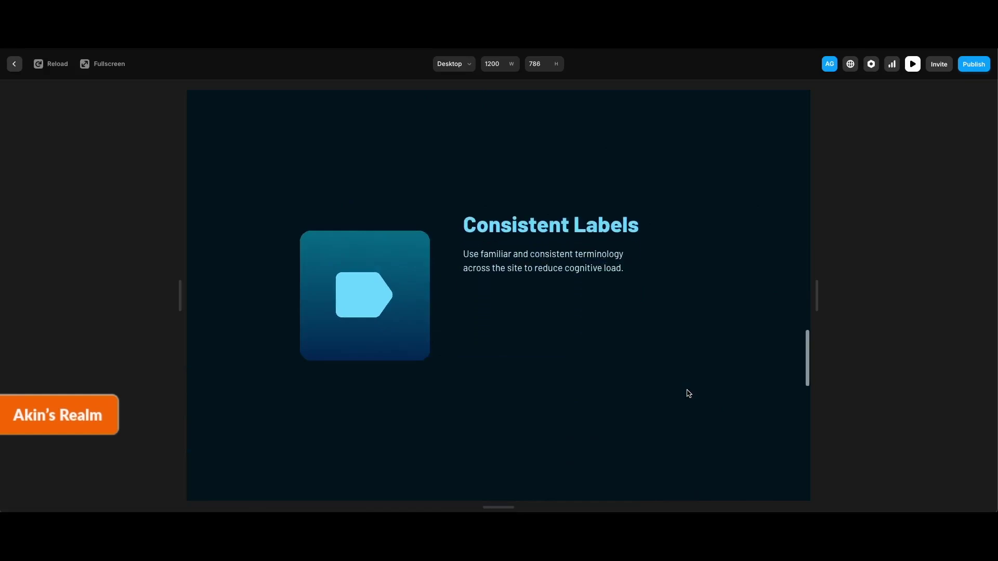
Review the flipping icon cards in the page preview down to the footer, return to the page start via the footer arrow, and exit the preview.
scroll(689, 393, "down", 5)
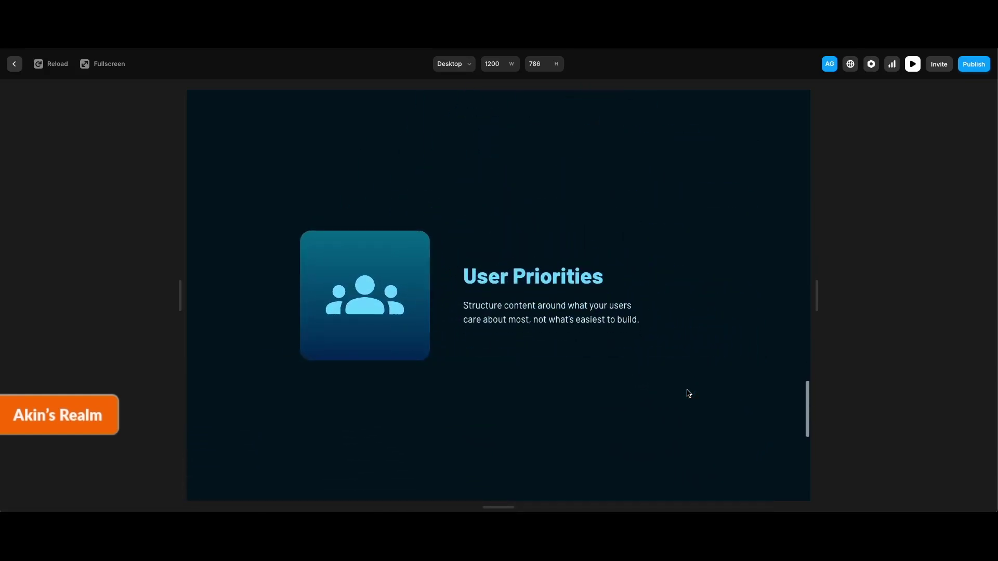
scroll(687, 393, "down", 2)
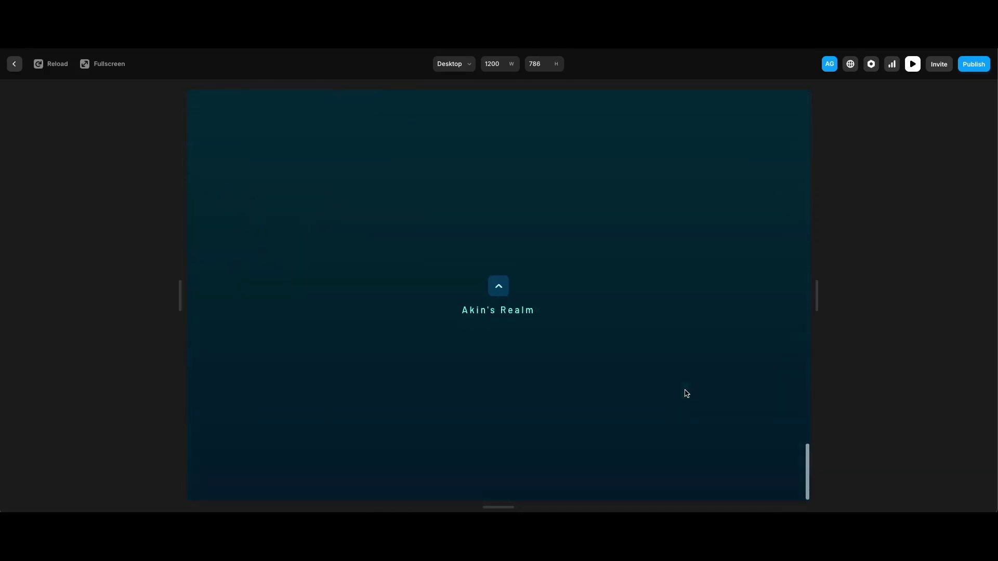
scroll(687, 393, "up", 4)
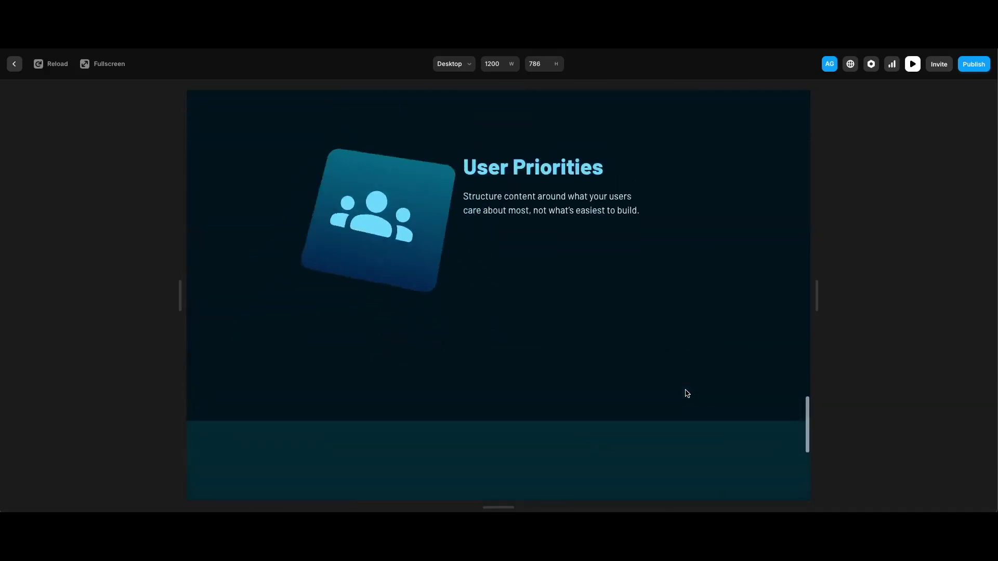
scroll(687, 394, "up", 3)
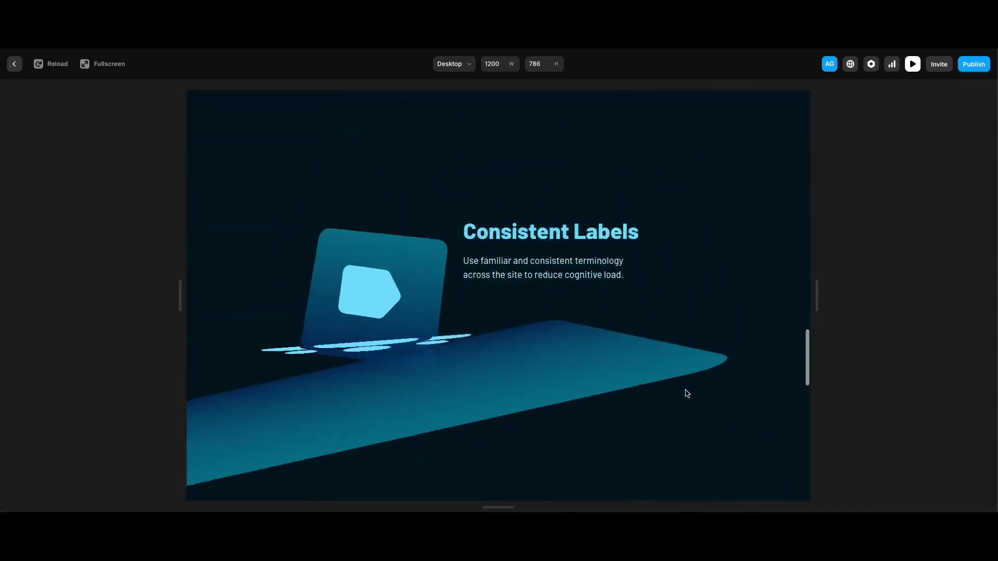
scroll(687, 394, "up", 2)
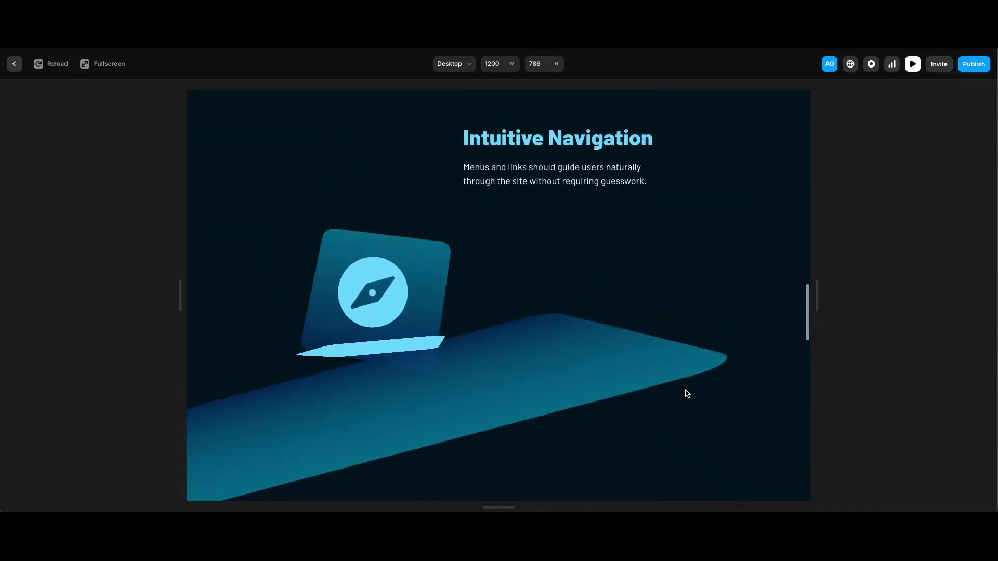
scroll(687, 394, "up", 3)
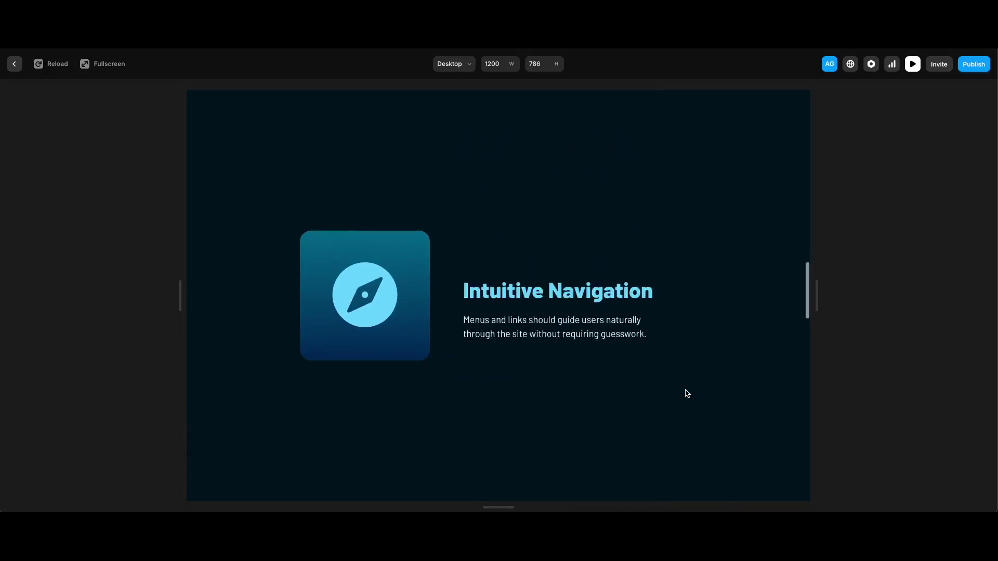
scroll(687, 394, "down", 3)
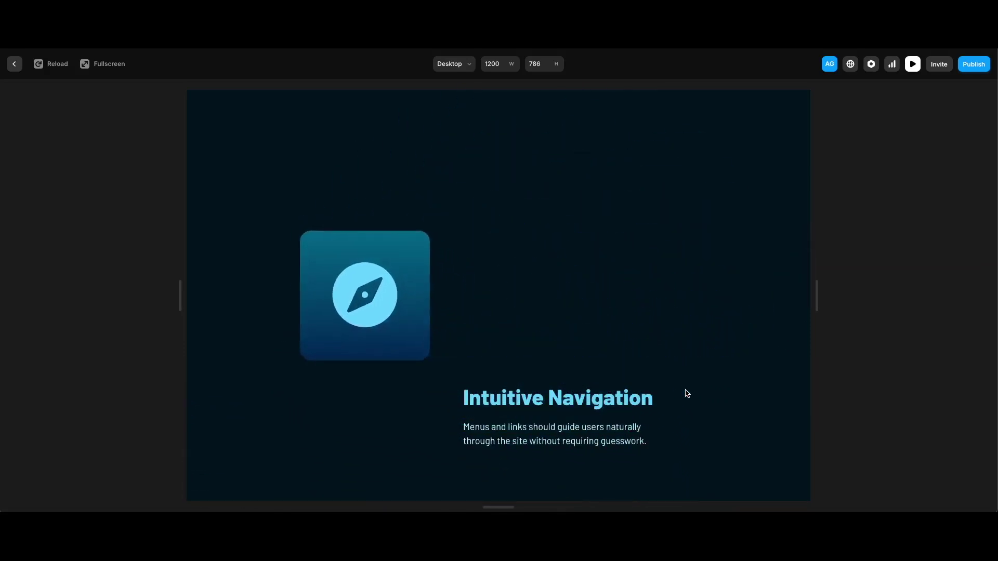
scroll(687, 394, "down", 5)
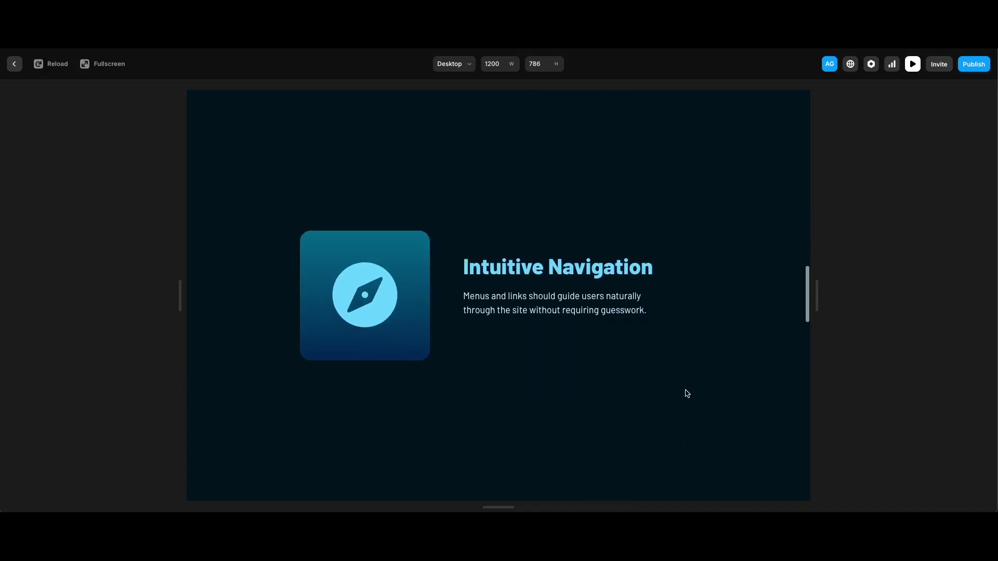
scroll(687, 393, "down", 5)
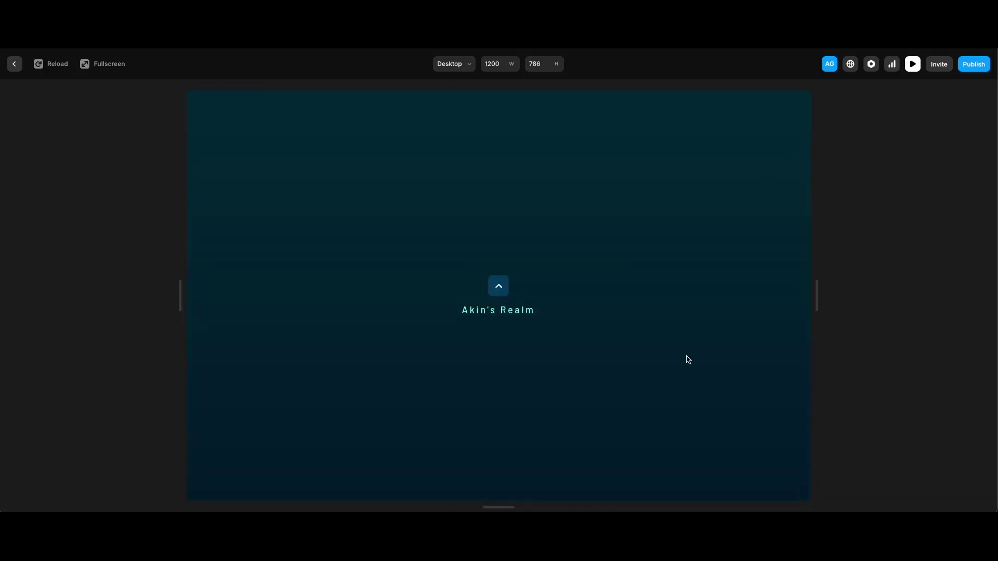
left_click(500, 286)
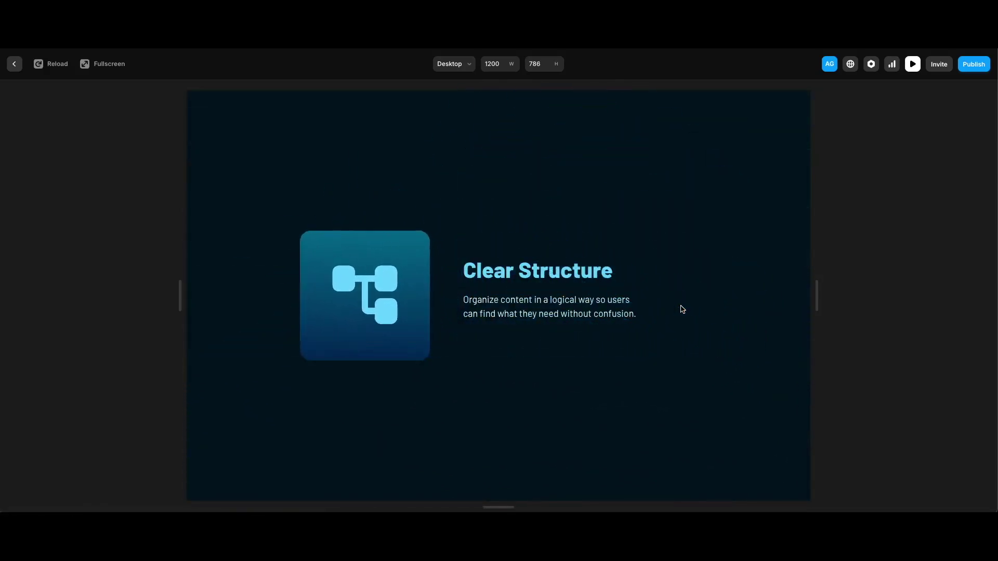
key("Escape")
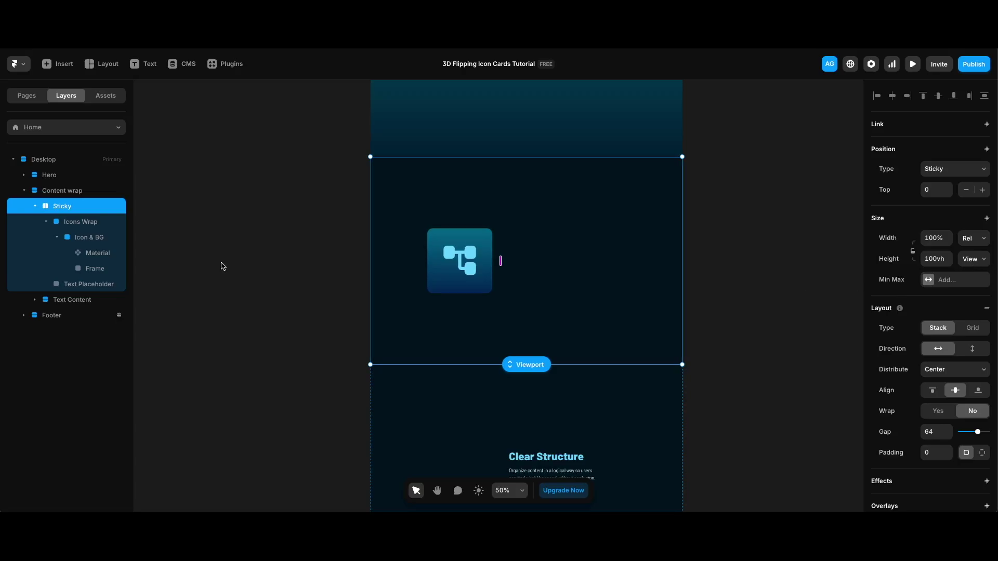
Examine the Icons Wrap, Icon & BG and Text Placeholder layers, plus the Text Content sections with their icon placeholder.
left_click(95, 224)
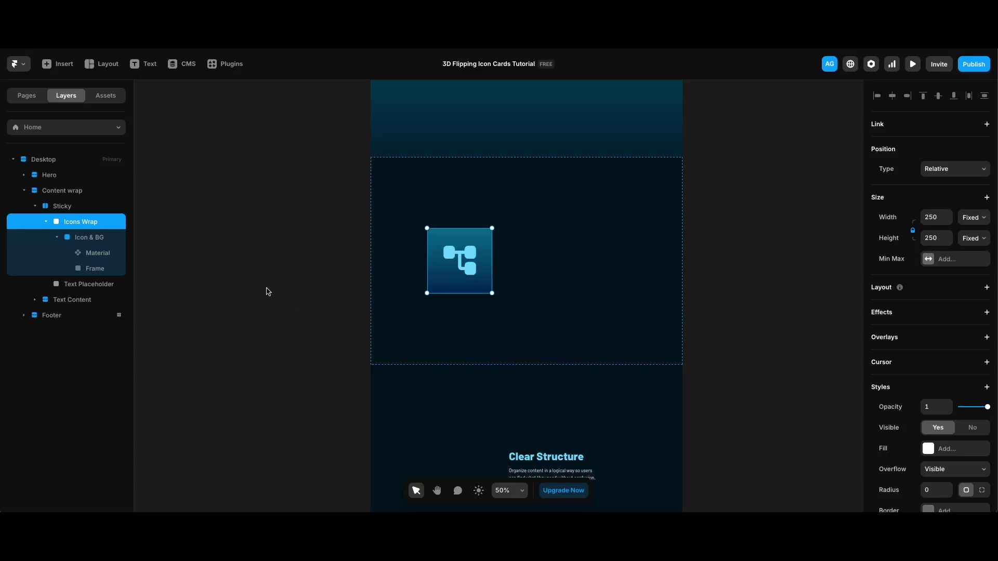
left_click(99, 238)
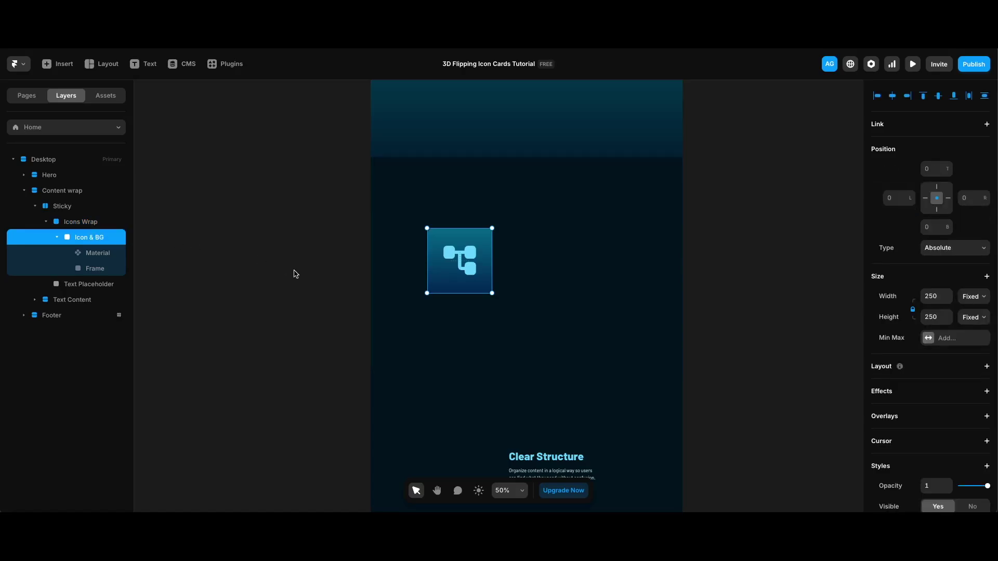
left_click(531, 267)
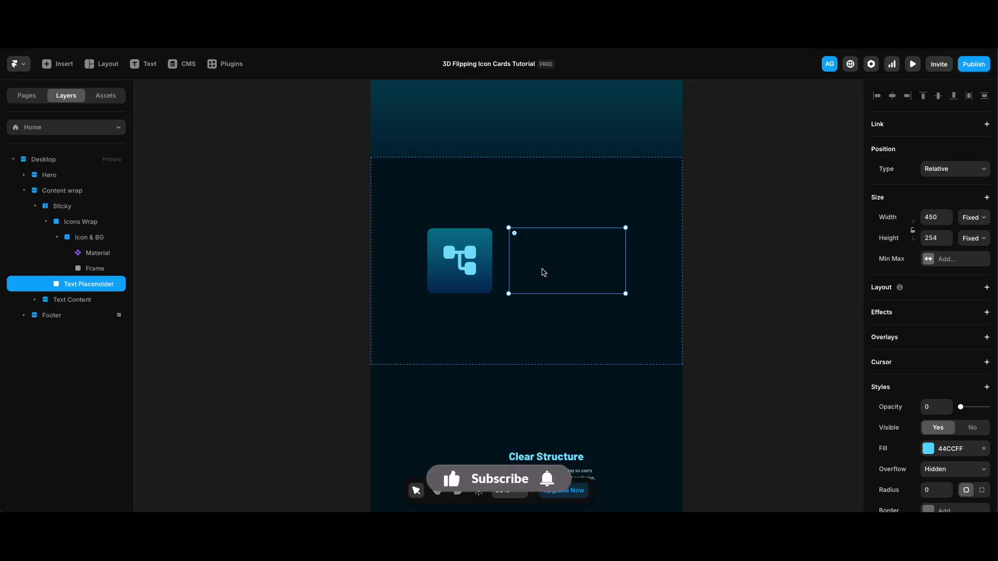
left_click(35, 299)
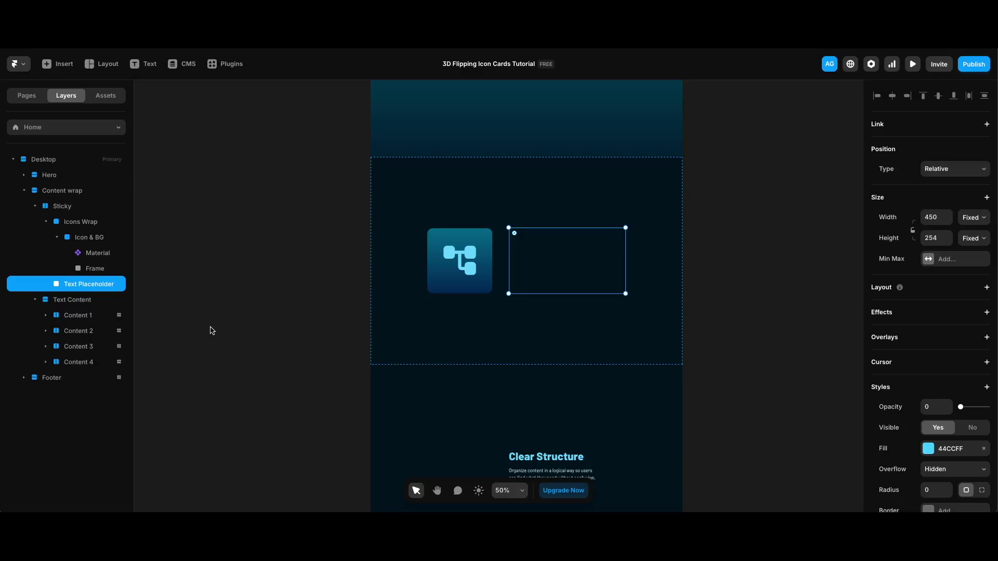
scroll(603, 397, "down", 5)
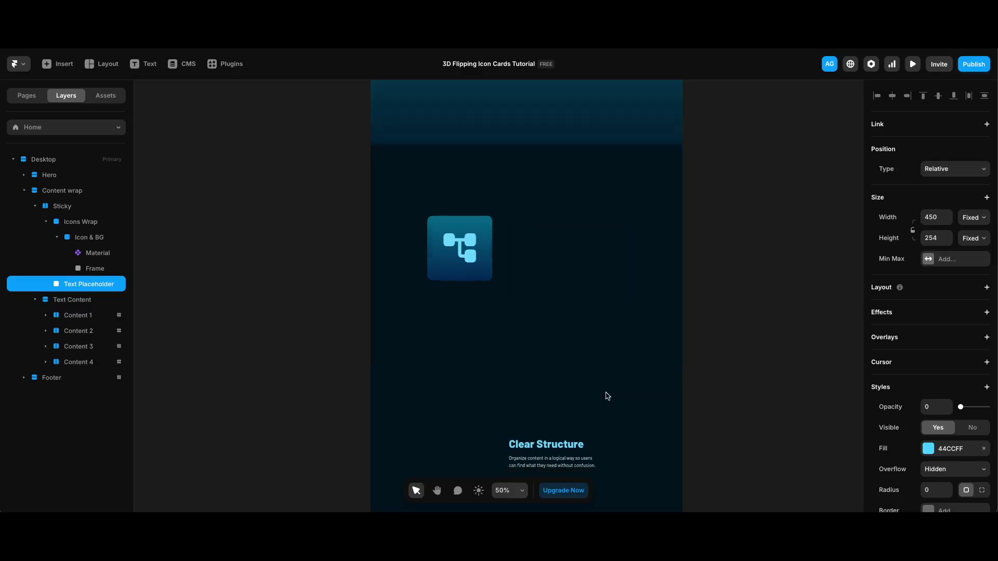
left_click(591, 287)
scroll(746, 335, "left", 1)
left_click(452, 249)
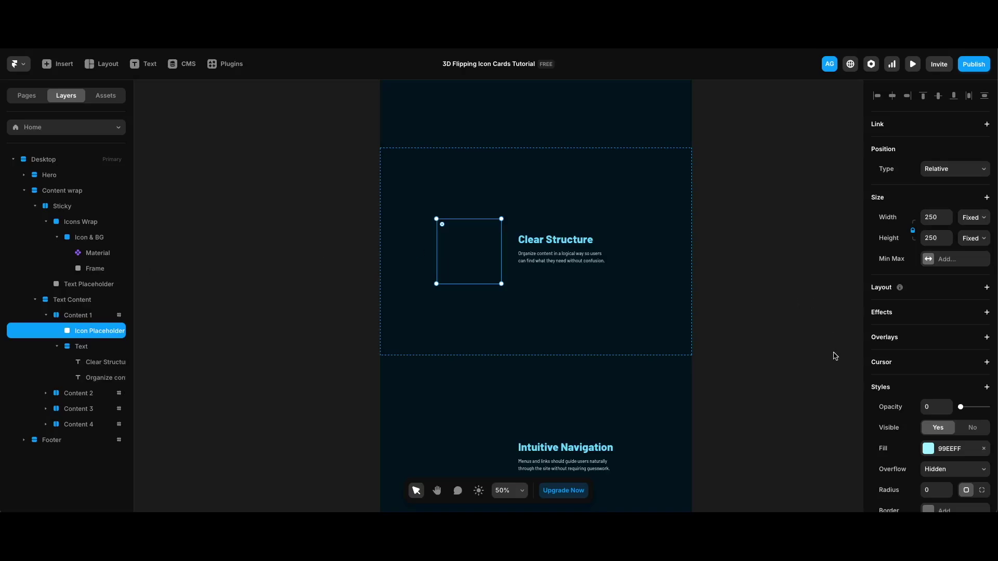
scroll(975, 403, "down", 3)
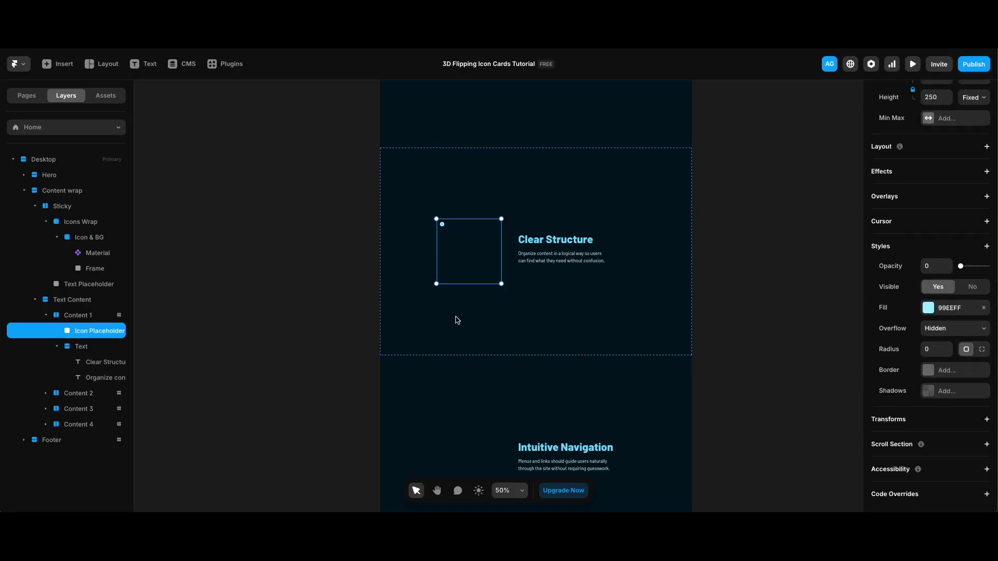
left_click(503, 327)
scroll(939, 425, "down", 8)
left_click(938, 420)
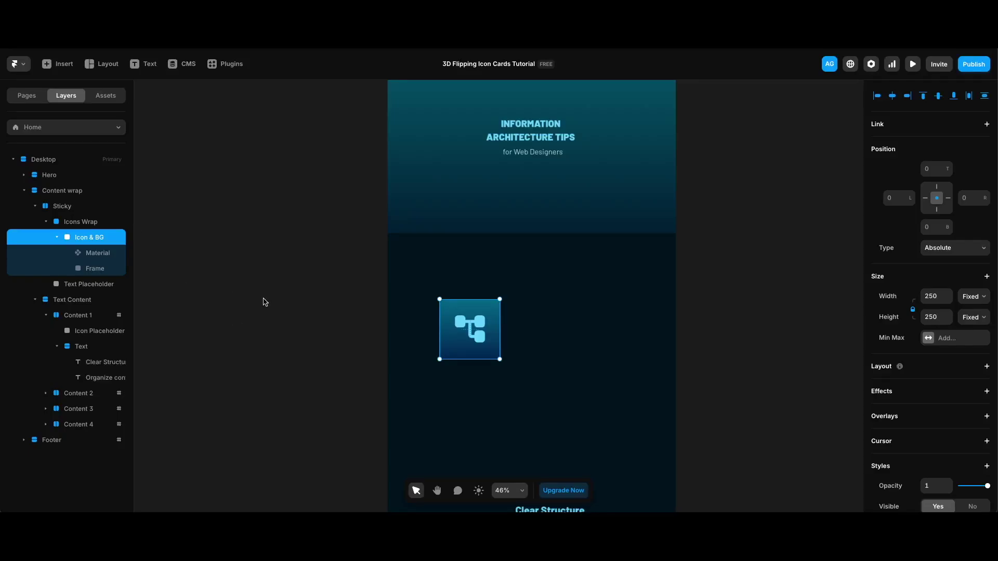
Turn the Icon & BG layer into a component and rename its primary variant Active.
key("alt+super+k")
key("Return")
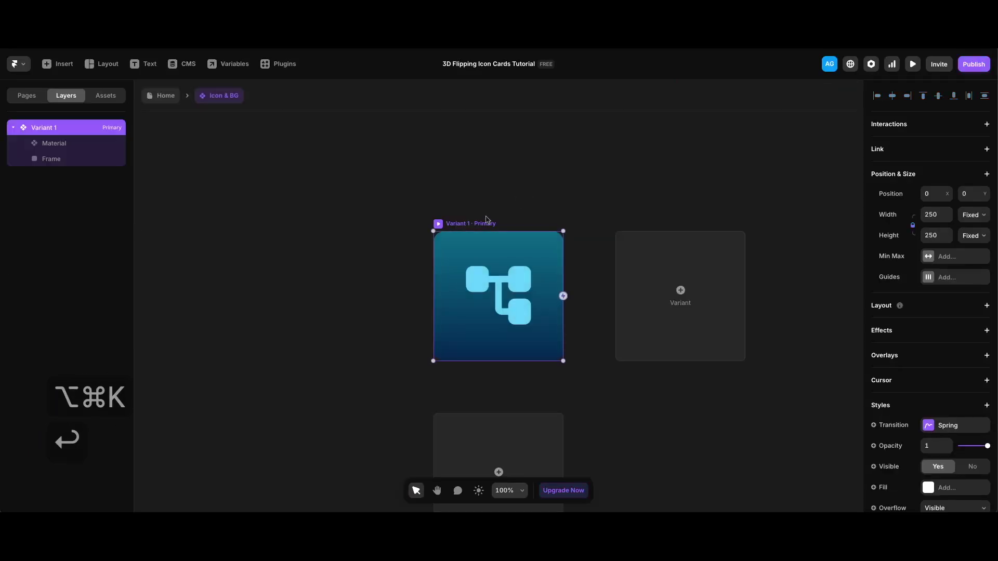
double_click(43, 127)
type("Active")
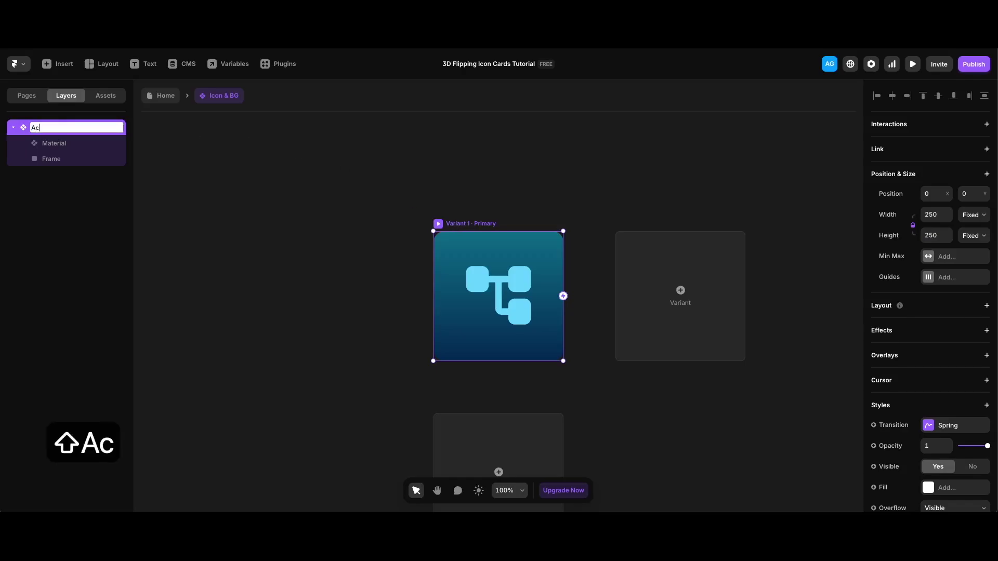
key("Return")
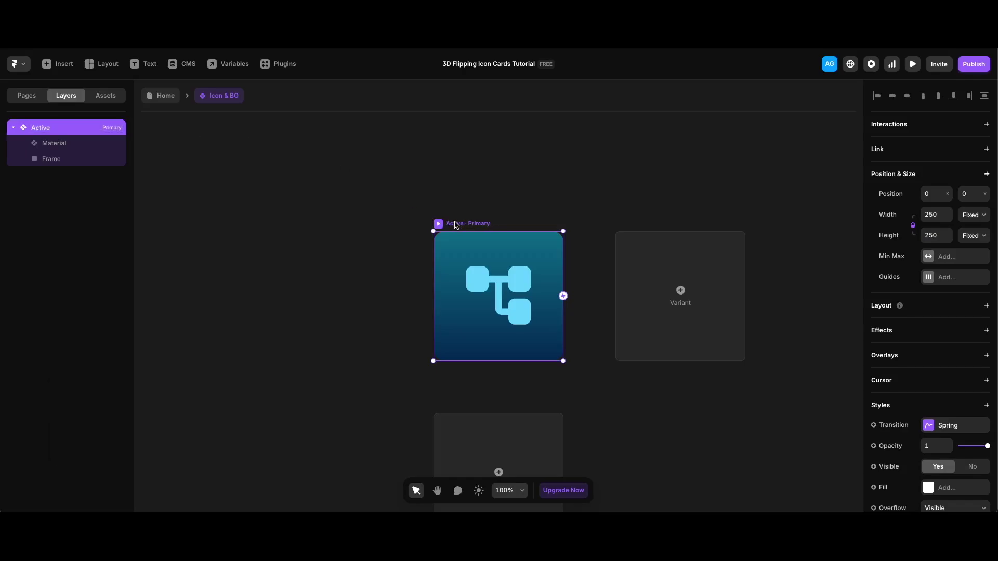
Duplicate the Active variant and set the scale of the copy's Material icon to 3.
key("super+d")
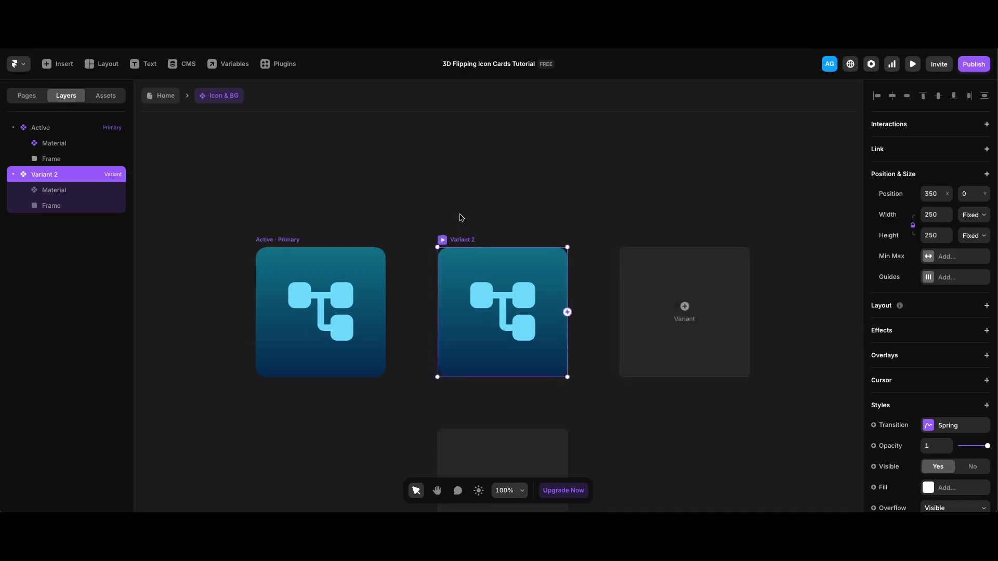
left_click(68, 191)
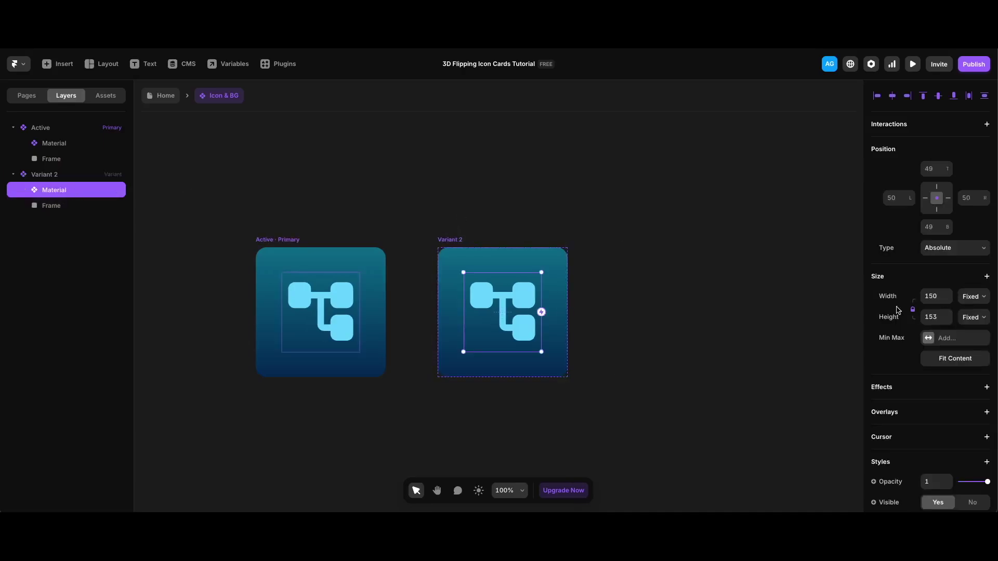
scroll(912, 314, "down", 6)
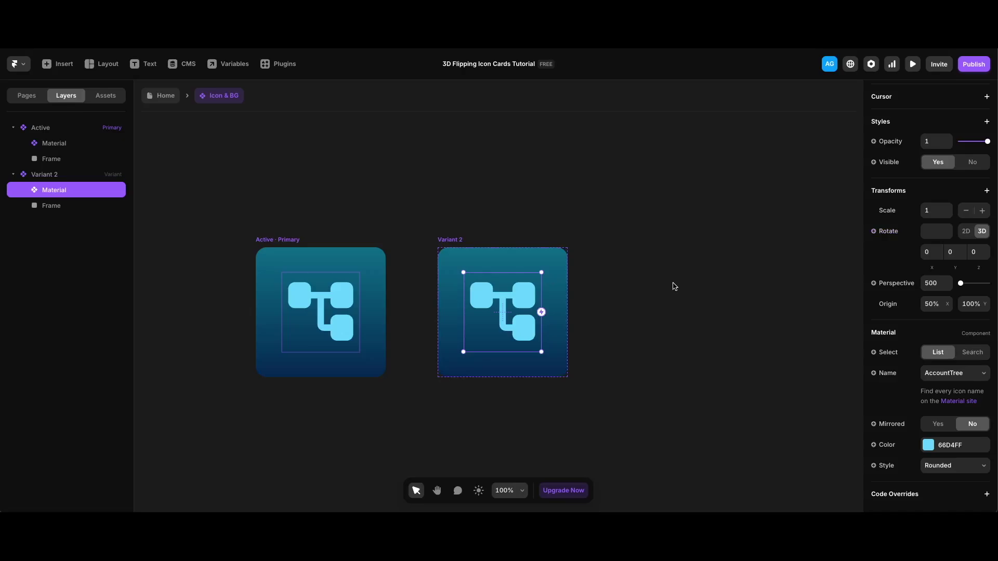
left_click(934, 211)
type("3")
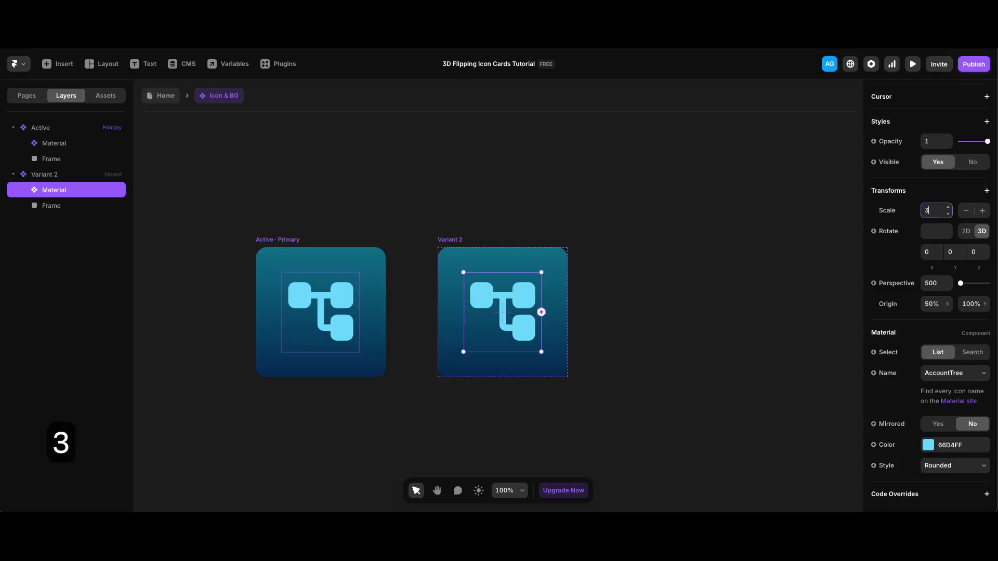
key("Return")
Set the 3D rotation of Variant 2's Material icon to X -270, Y -180 and Z 360.
left_click(934, 254)
type("-270")
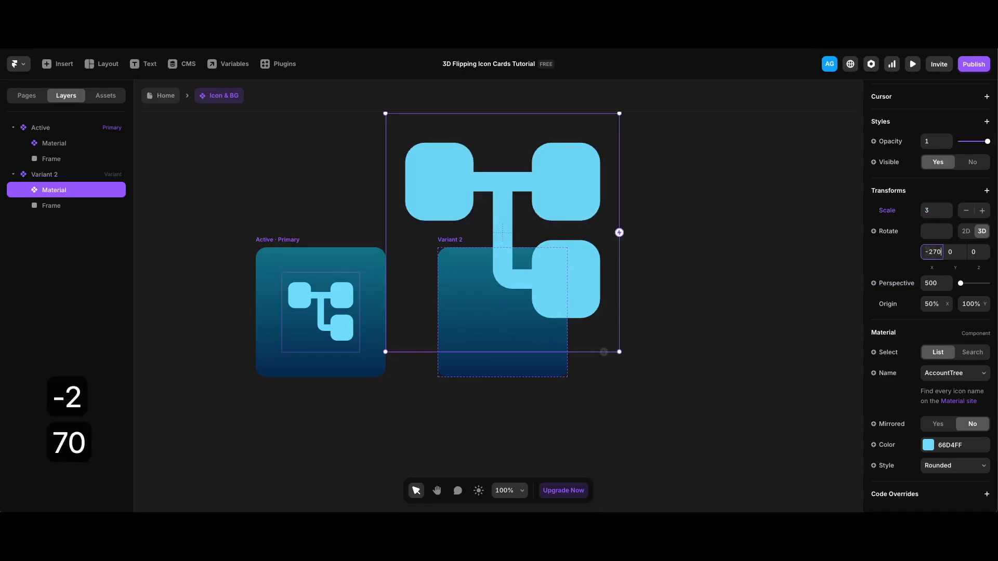
key("Return")
left_click(955, 253)
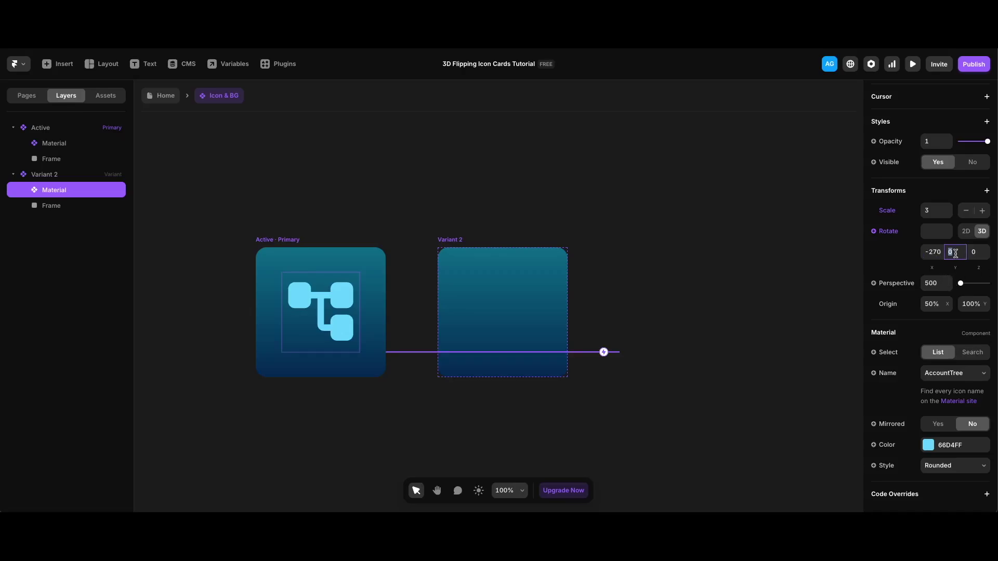
type("-180")
key("Return")
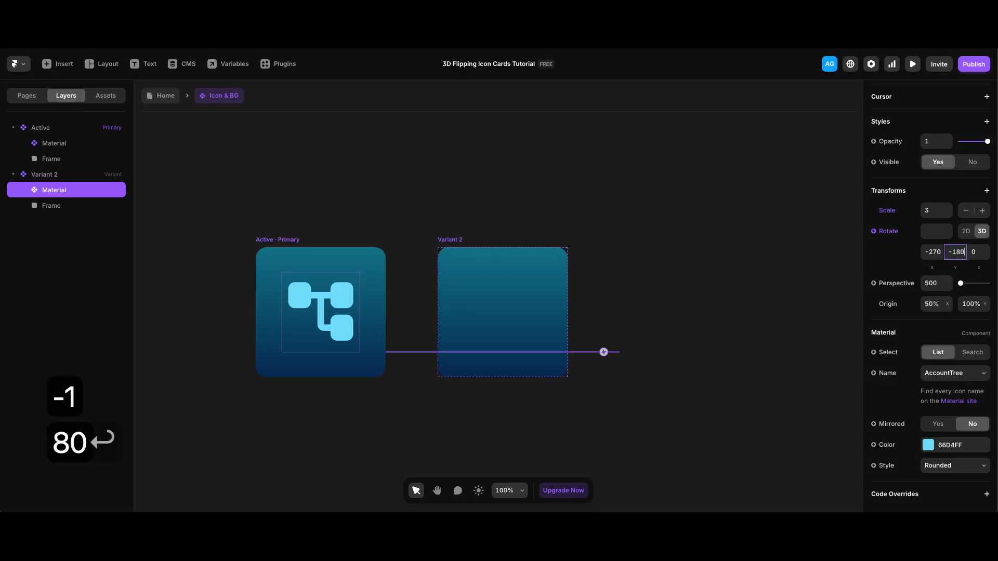
left_click(981, 251)
type("360")
key("Return")
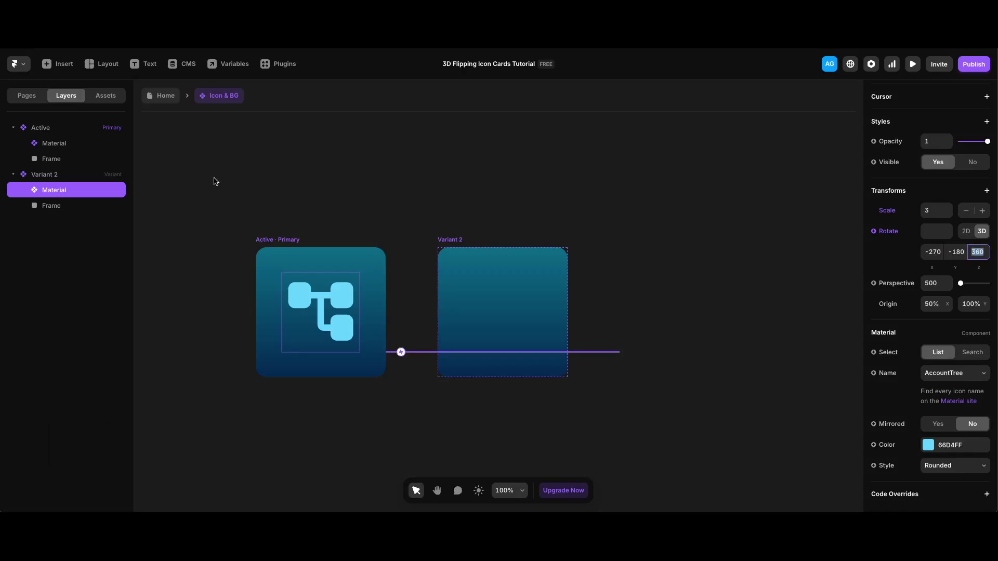
Create a variable from the Name property of the Active variant's Material icon and name it Icon Name.
left_click(55, 144)
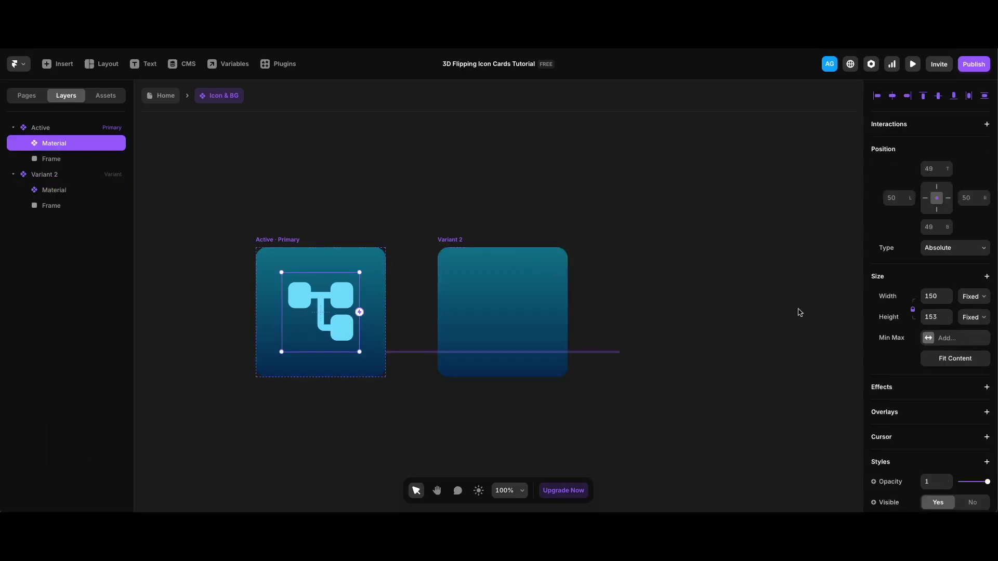
scroll(919, 387, "down", 6)
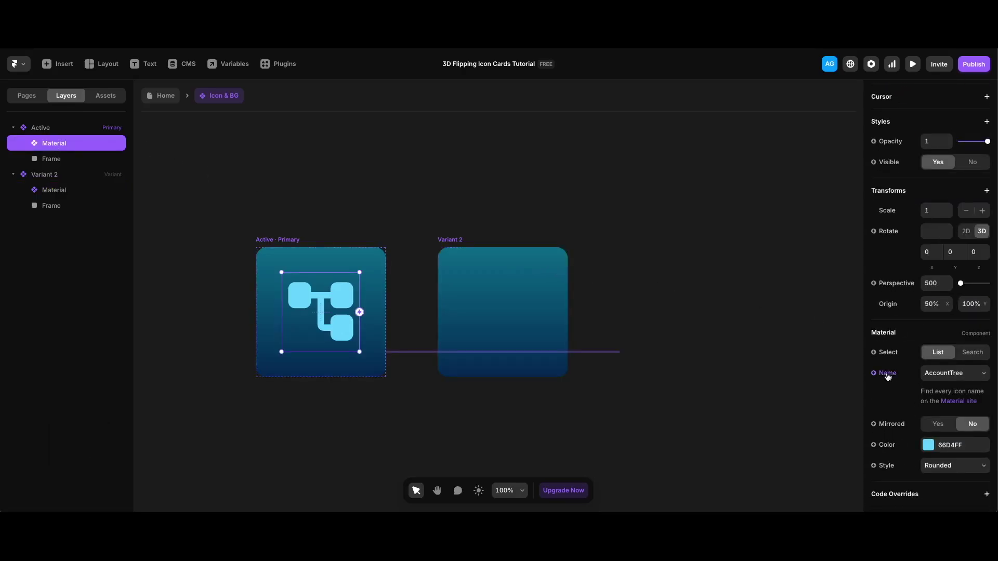
left_click(887, 374)
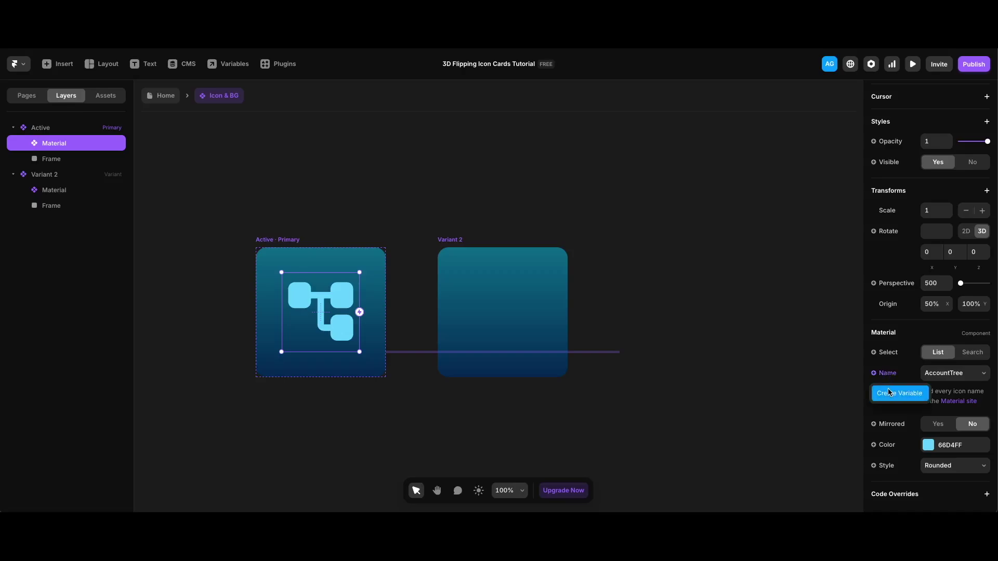
left_click(889, 392)
left_click(594, 209)
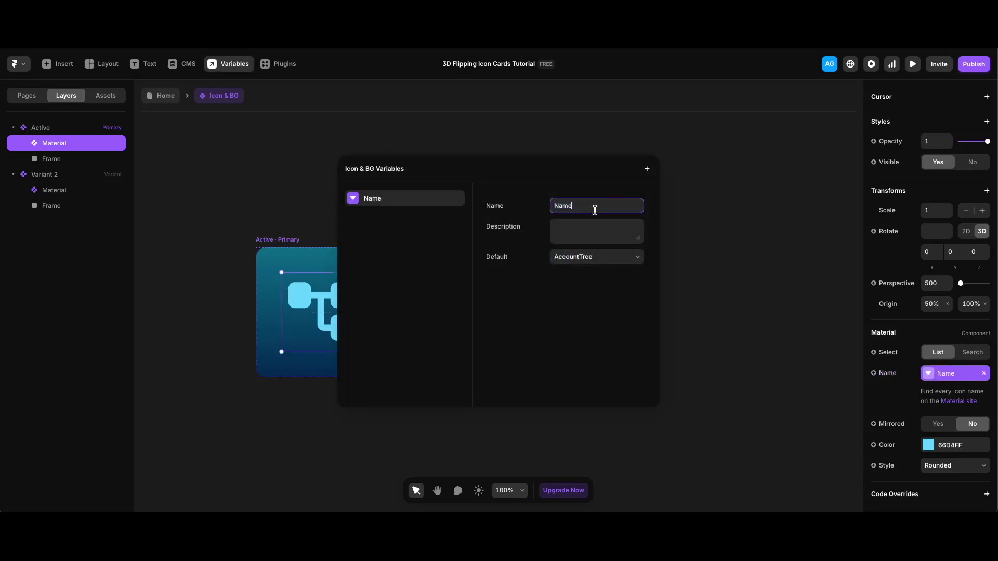
key("super+Left")
key("shift")
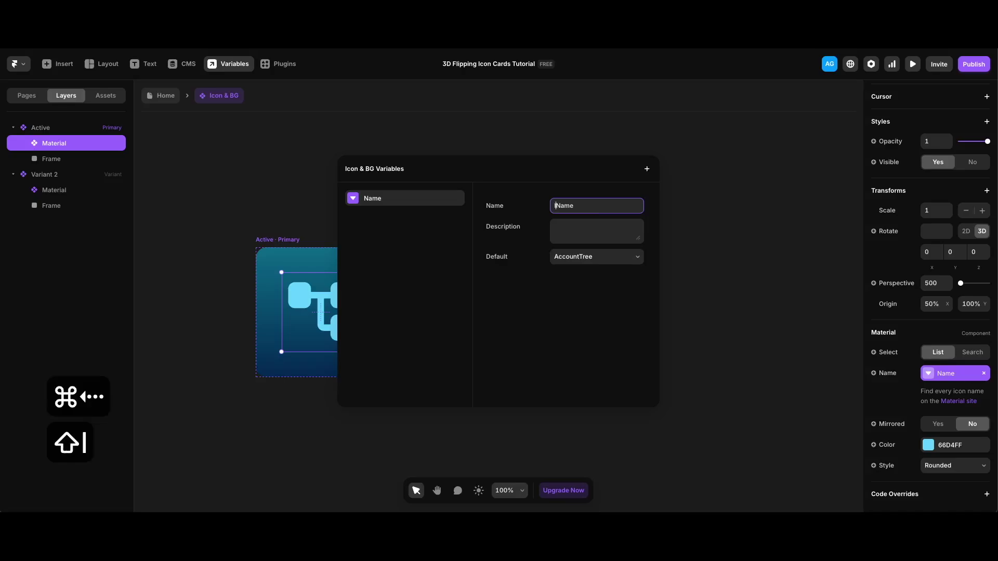
type("Icon")
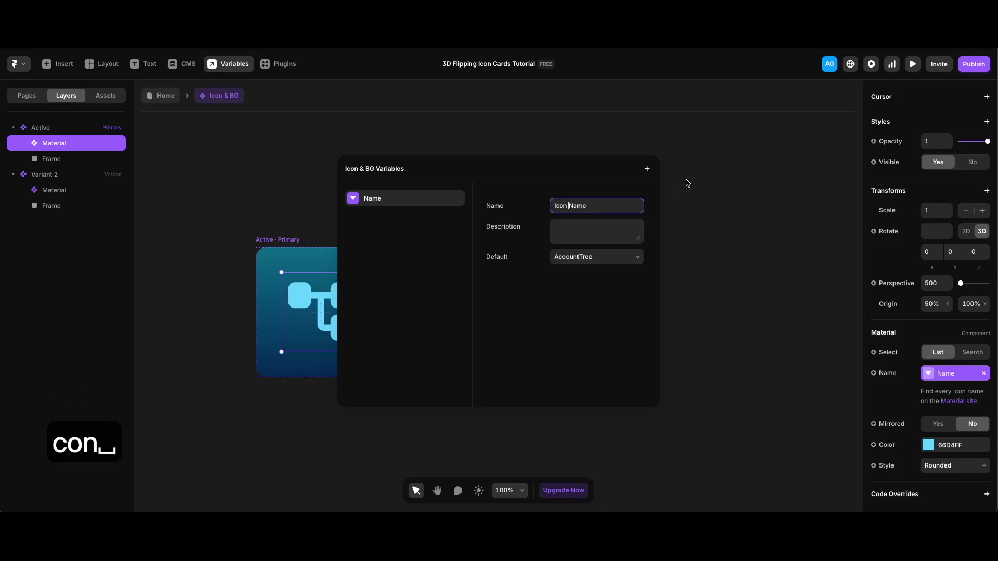
left_click(714, 189)
Set the scale of Variant 2's Frame to 3.
left_click(58, 206)
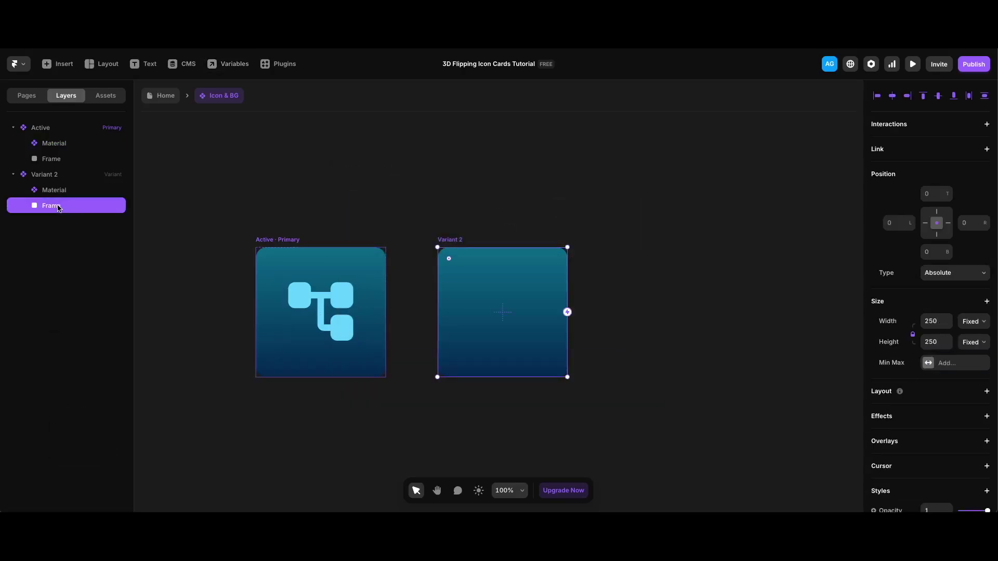
scroll(918, 390, "down", 5)
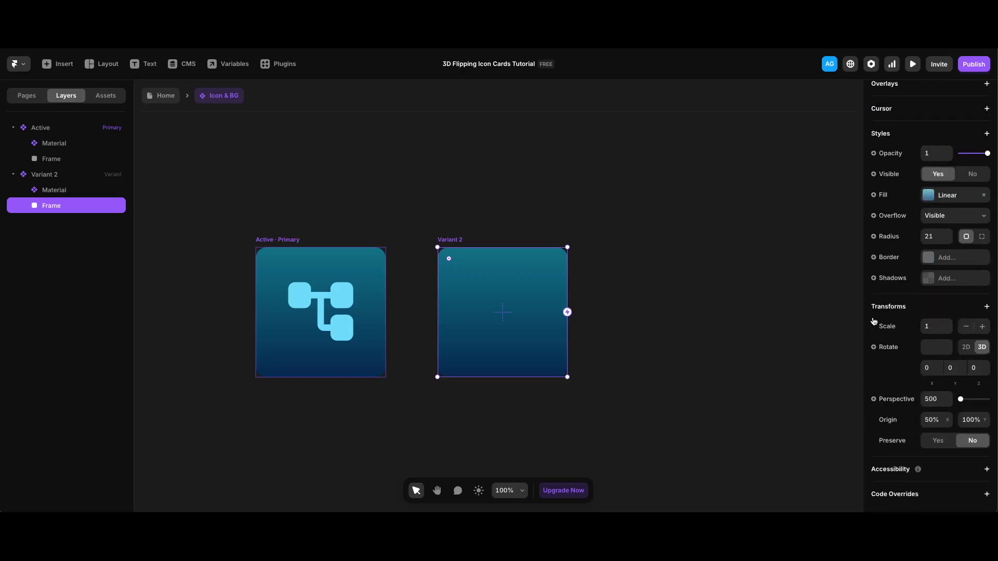
left_click(934, 328)
type("3")
key("Return")
Set the 3D rotation of Variant 2's Frame to X 270, Y -180 and Z 360.
left_click(932, 366)
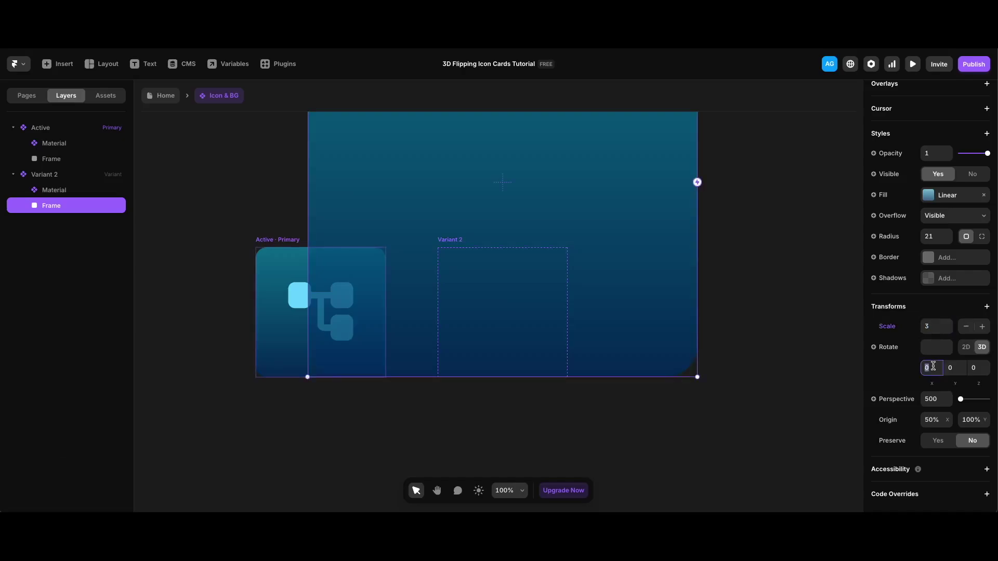
type("270")
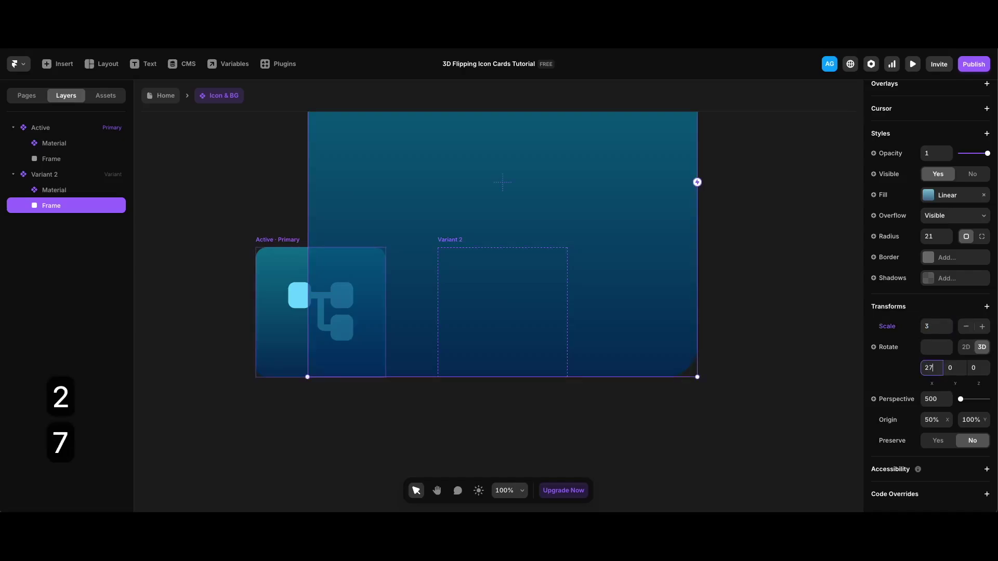
key("Return")
left_click(955, 368)
type("-180")
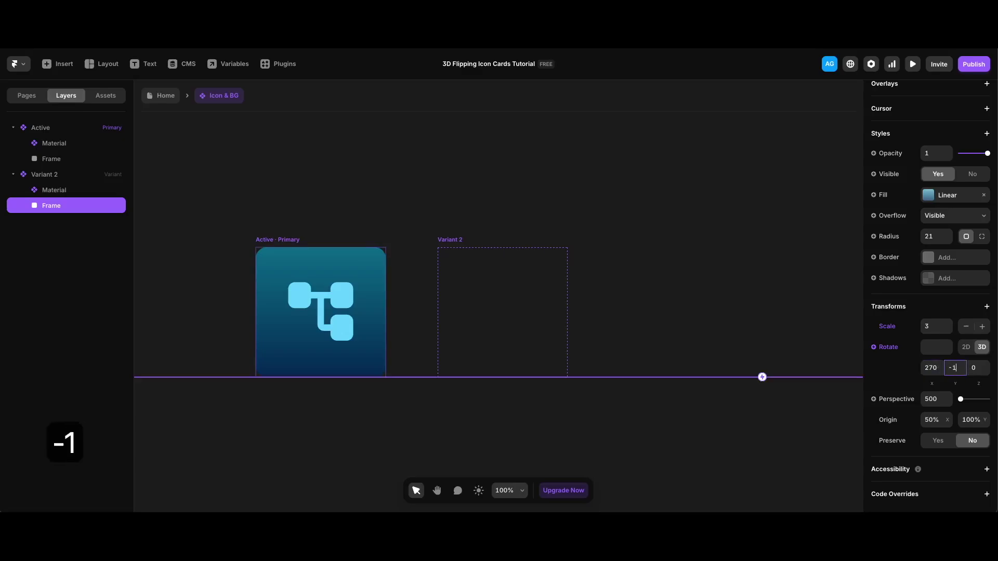
key("Return")
left_click(974, 368)
type("360")
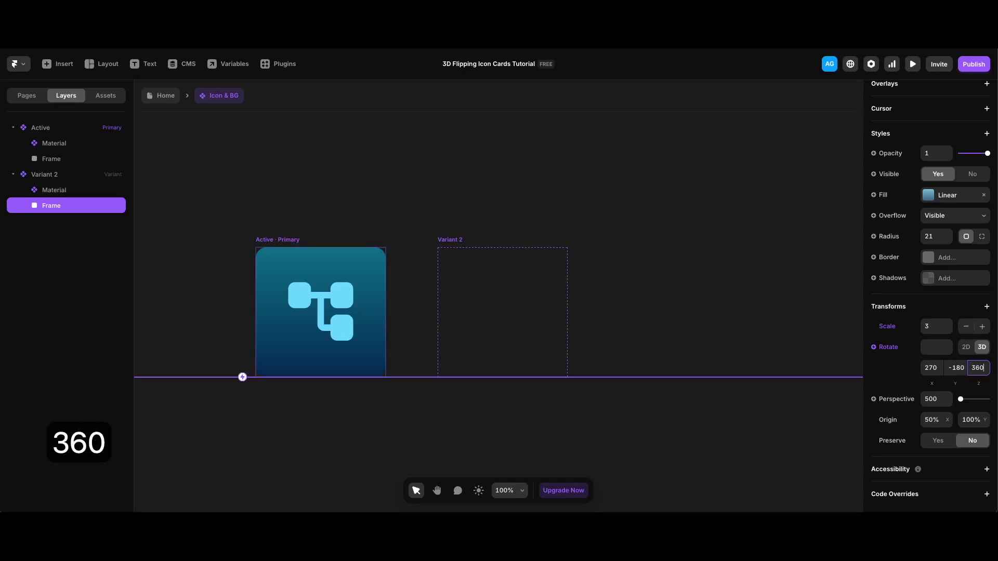
Connect the Active variant to Variant 2 with a click interaction and test the card flip in the page preview.
left_click(289, 240)
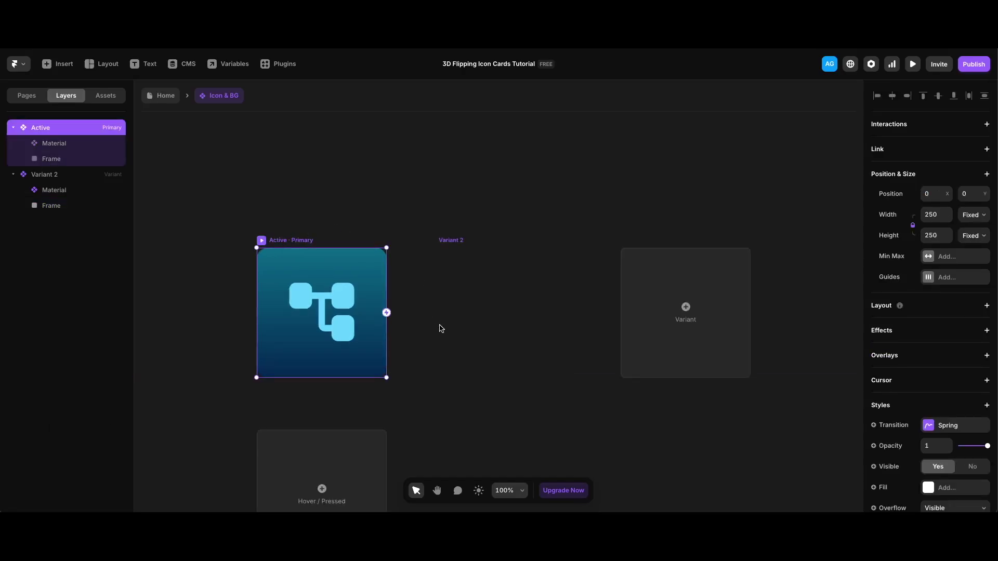
left_click_drag(386, 312, 484, 317)
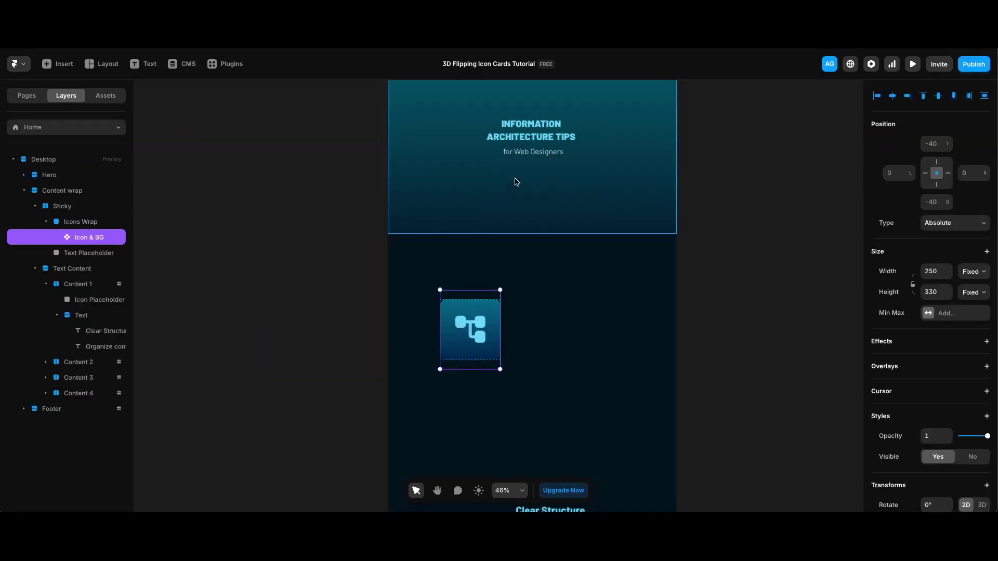
key("super+p")
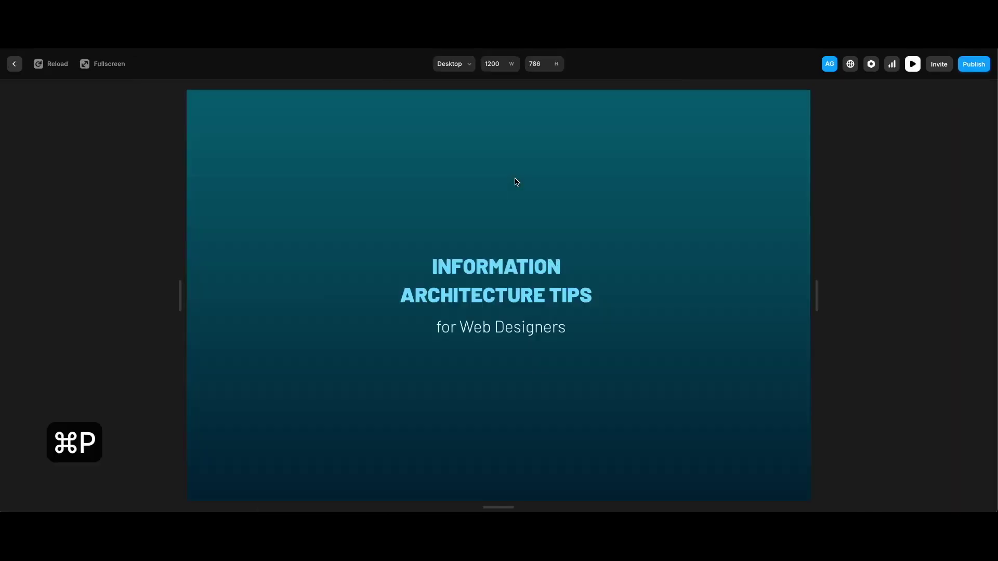
scroll(575, 325, "down", 5)
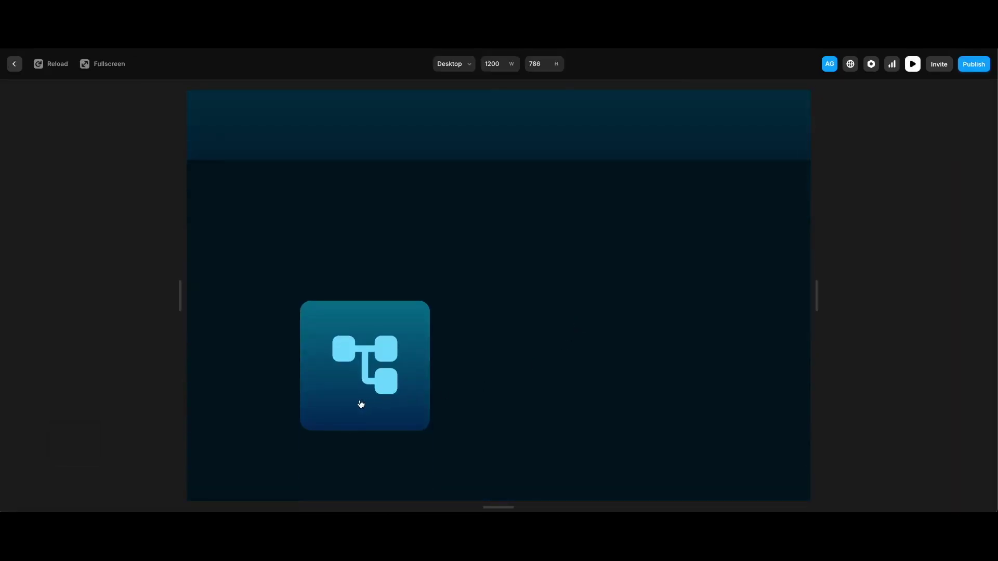
left_click(361, 404)
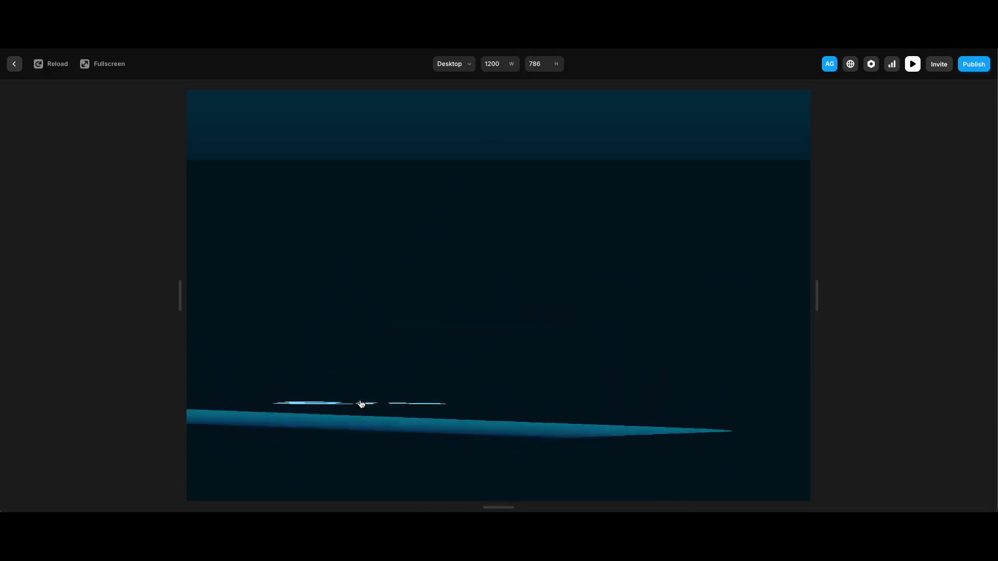
key("super+r")
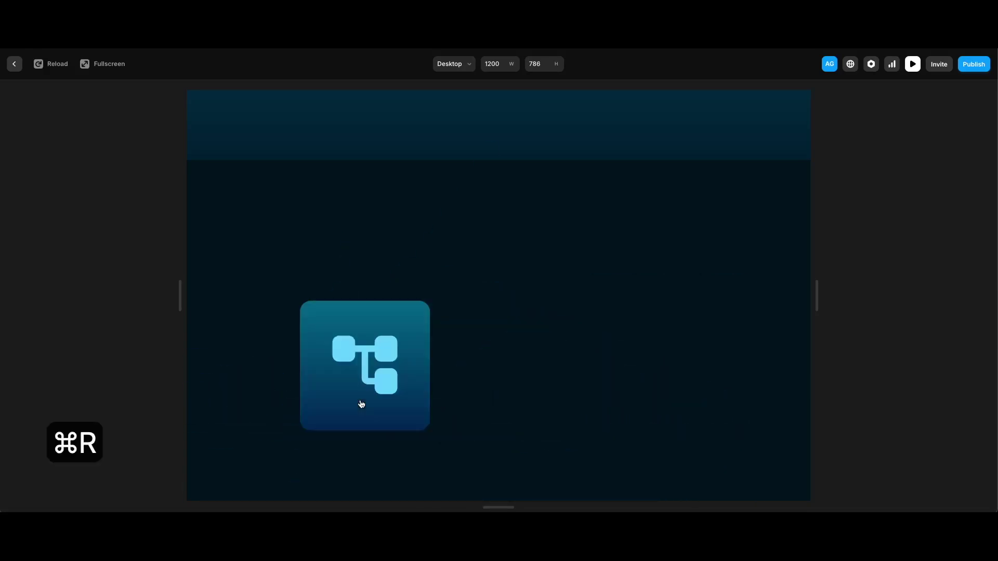
left_click(362, 404)
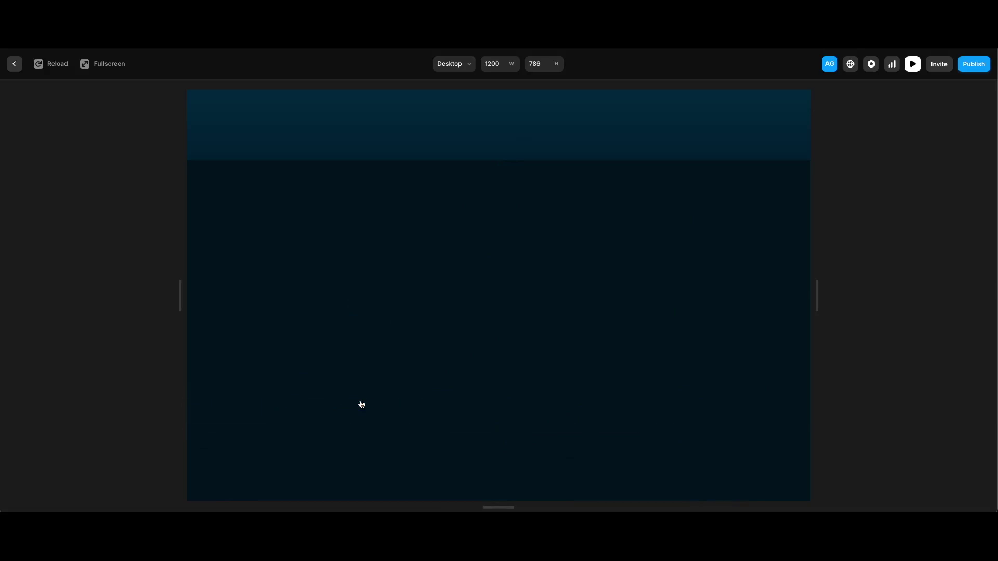
key("super+r")
left_click(362, 404)
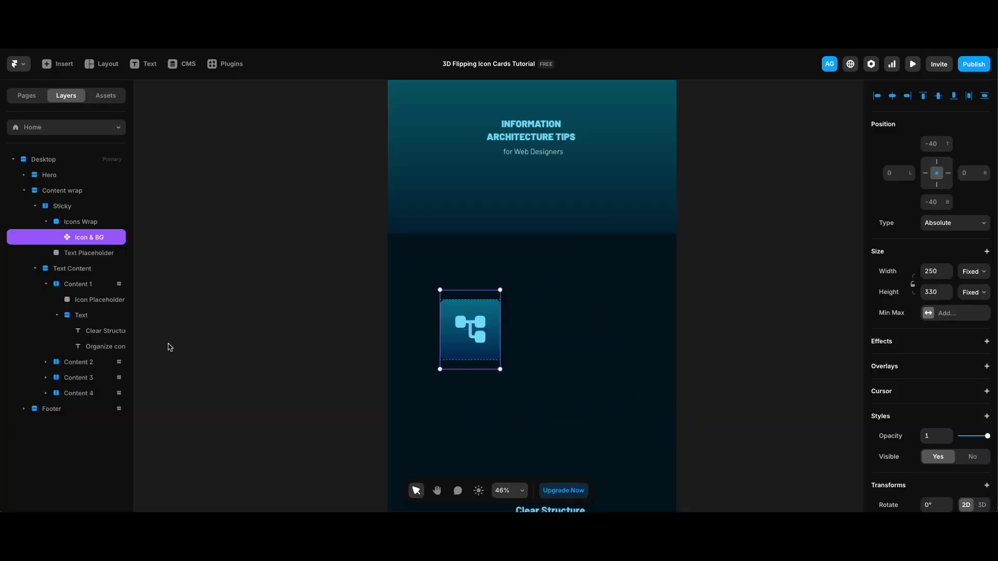
Set the Active variant's spring transition time to 1 second and lower its bounce.
double_click(470, 329)
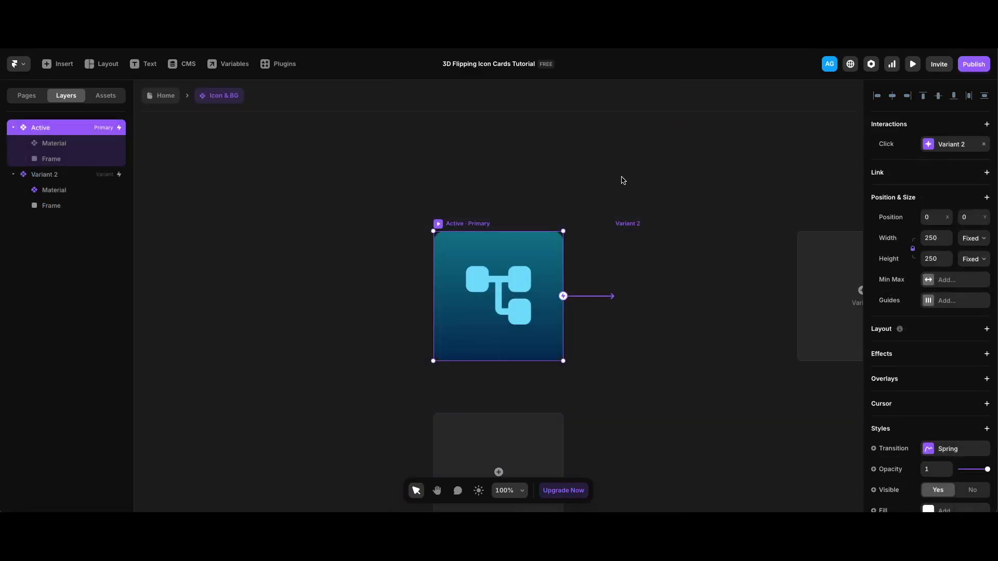
left_click(957, 450)
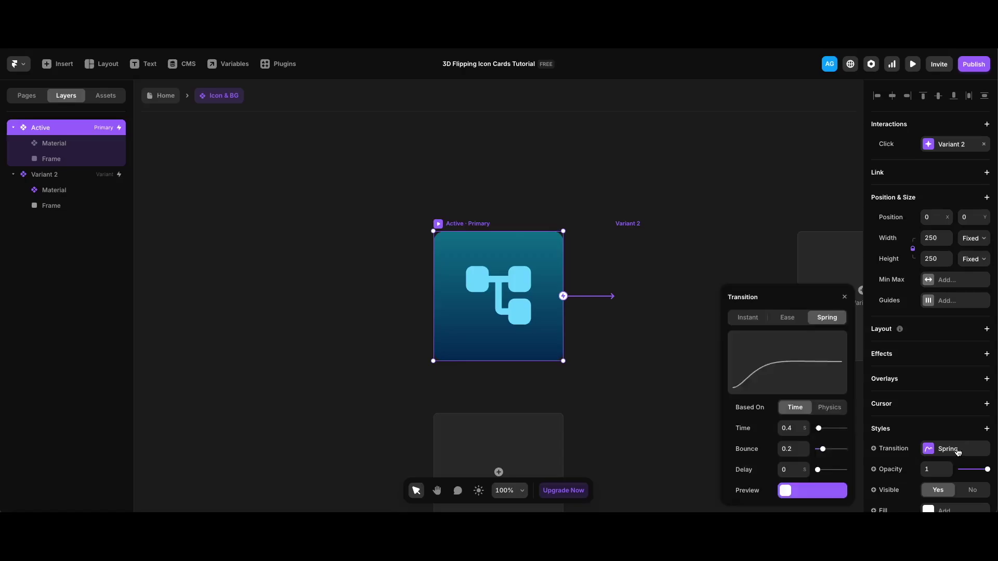
left_click(786, 428)
type("1")
key("Return")
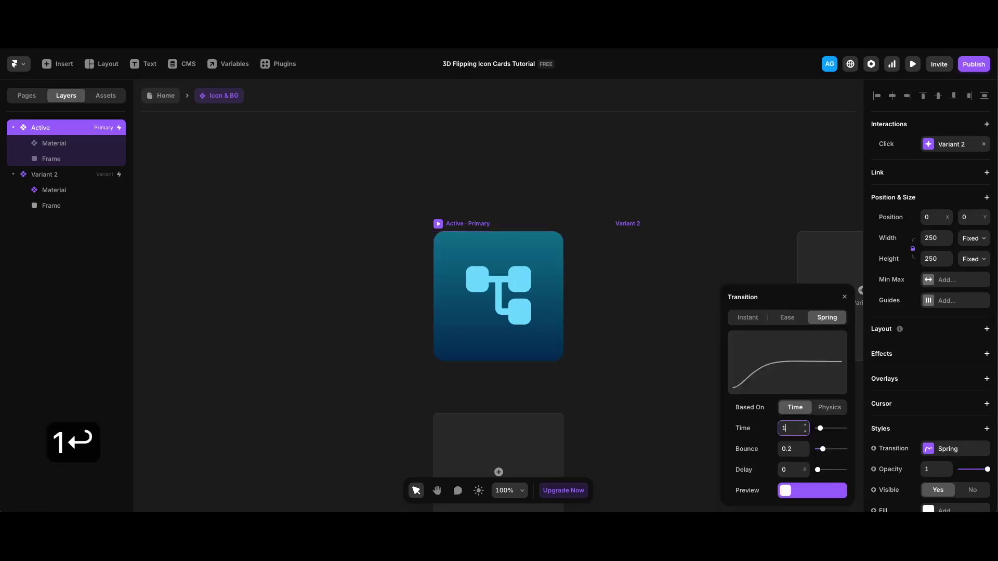
left_click_drag(821, 450, 817, 449)
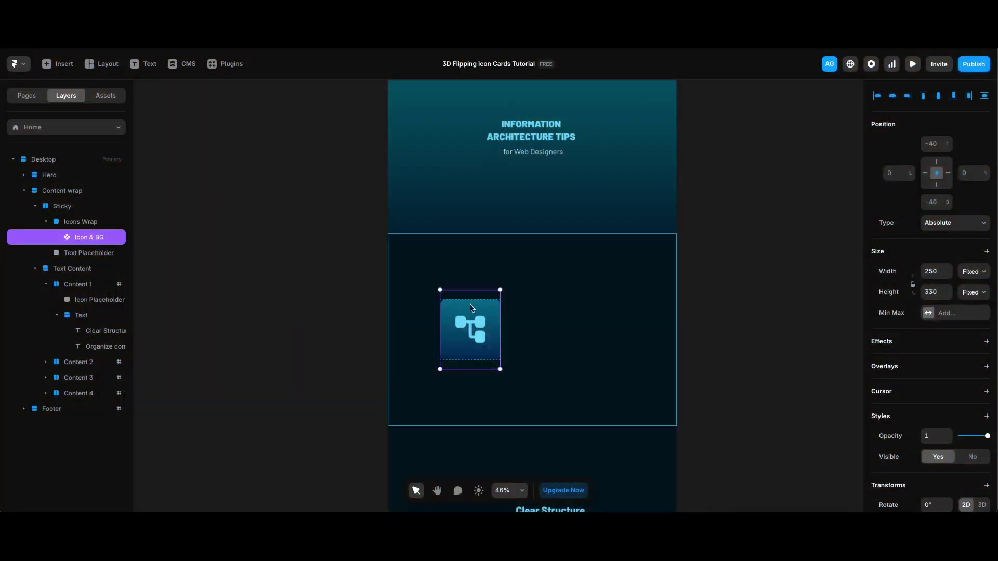
Preview the page and replay the icon card's flip animation with the adjusted transition.
key("super+p")
scroll(569, 338, "down", 5)
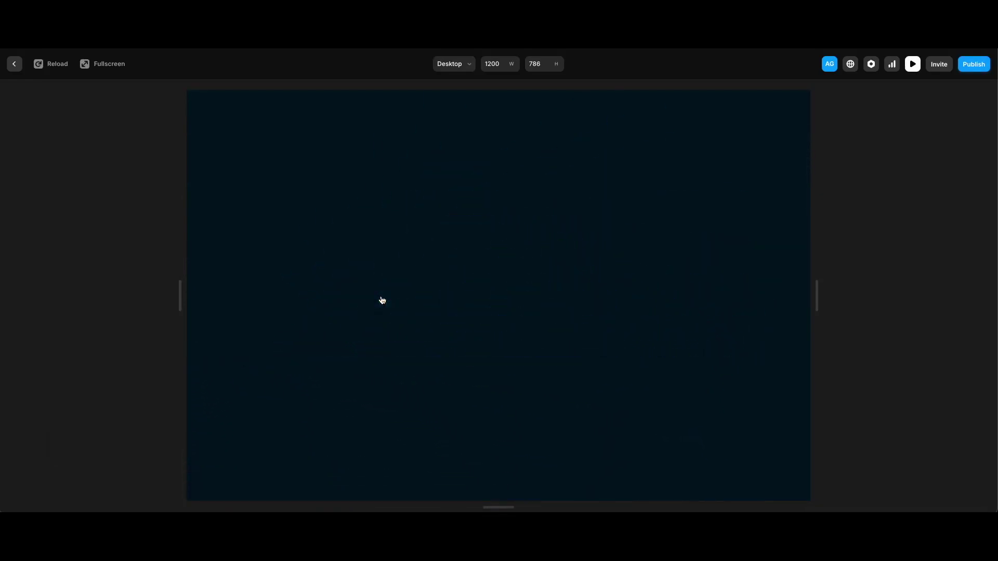
key("super+r")
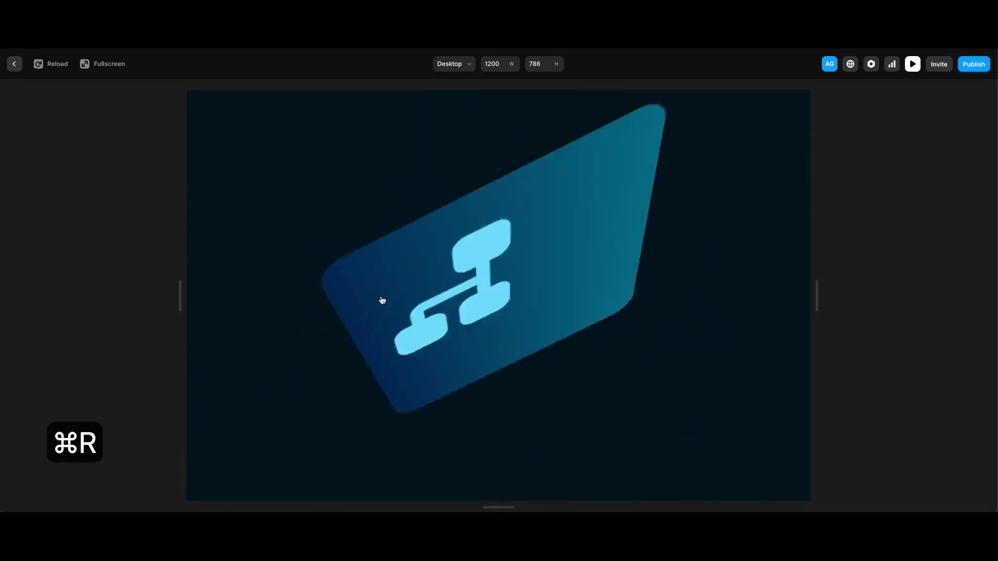
key("super+r")
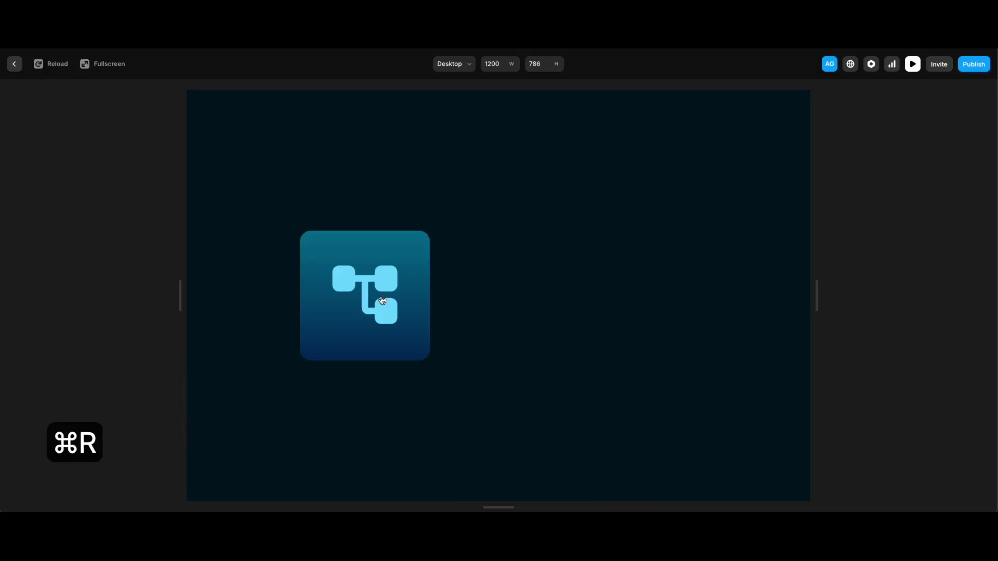
key("Escape")
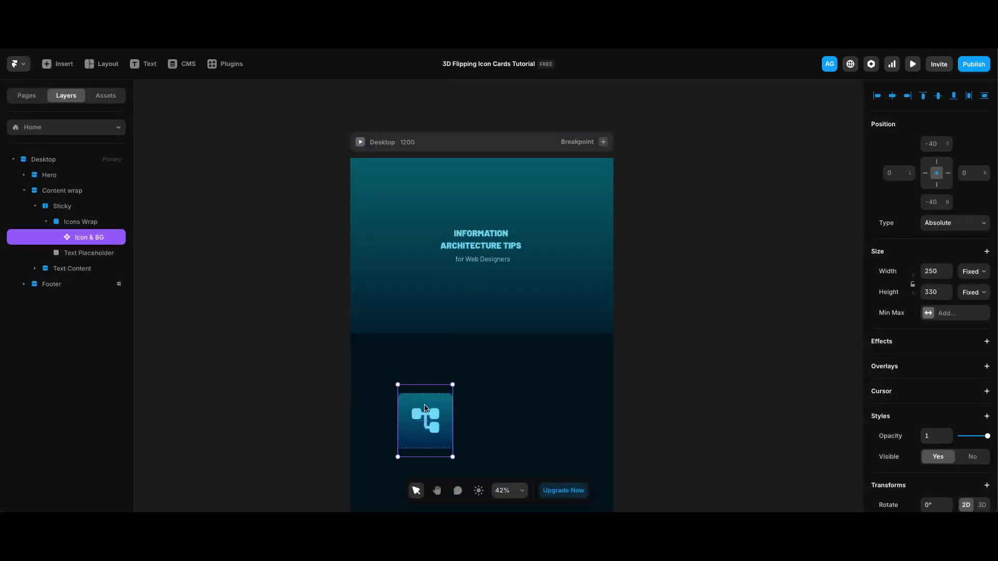
Remove the click interaction from the Active variant of the Icon & BG component and return to the Home page.
double_click(424, 408)
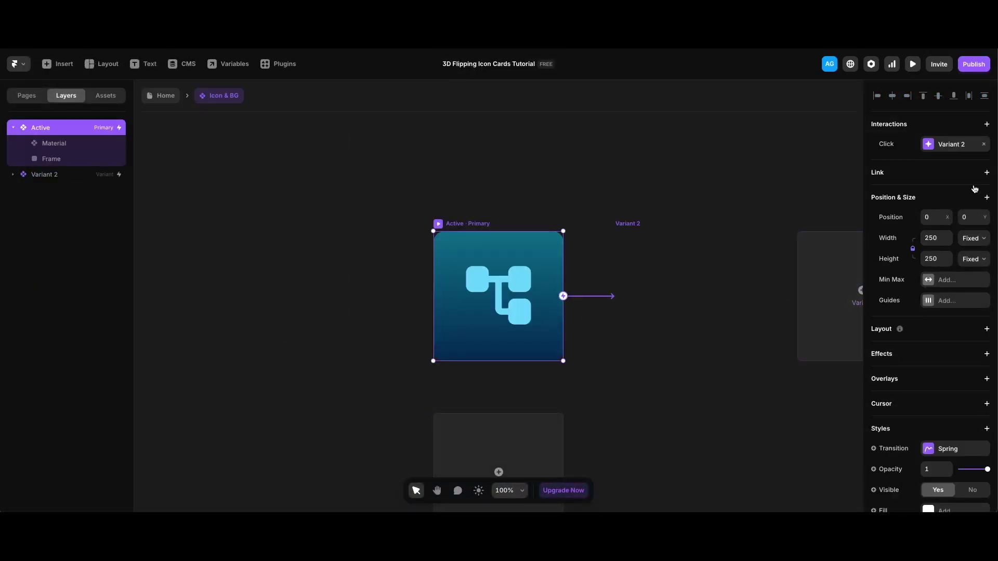
left_click(983, 144)
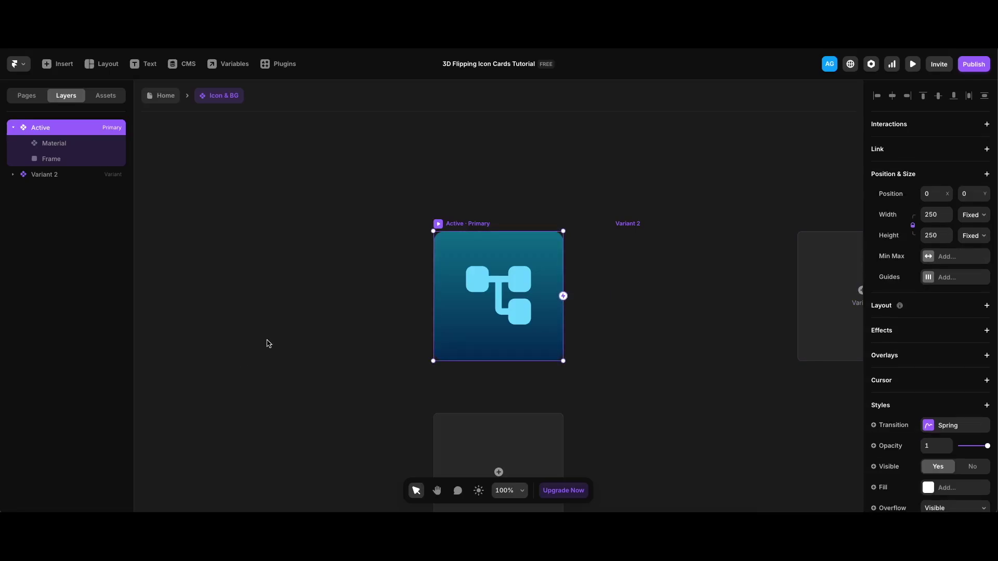
key("Escape")
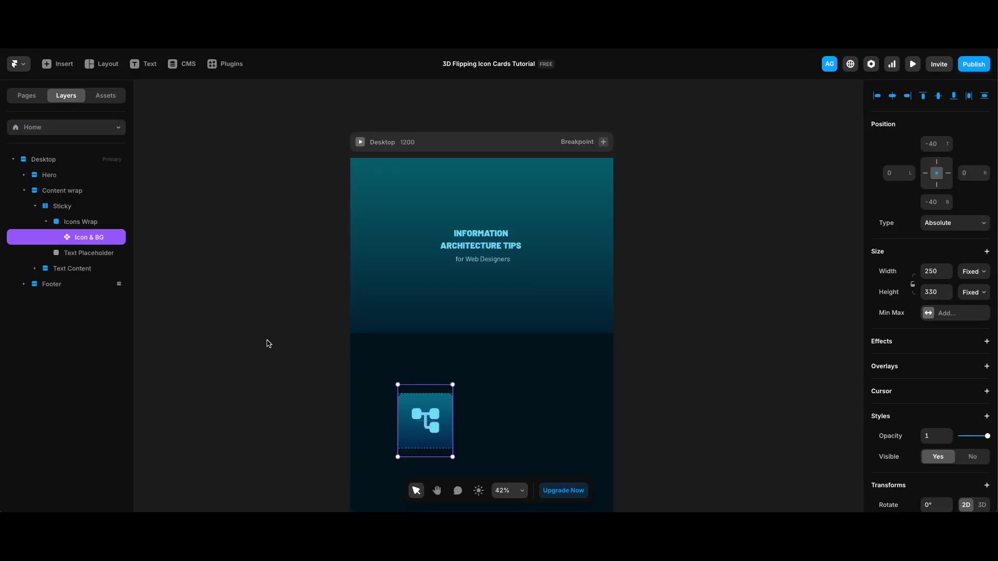
Turn the Icons Wrap layer into a component.
left_click(87, 223)
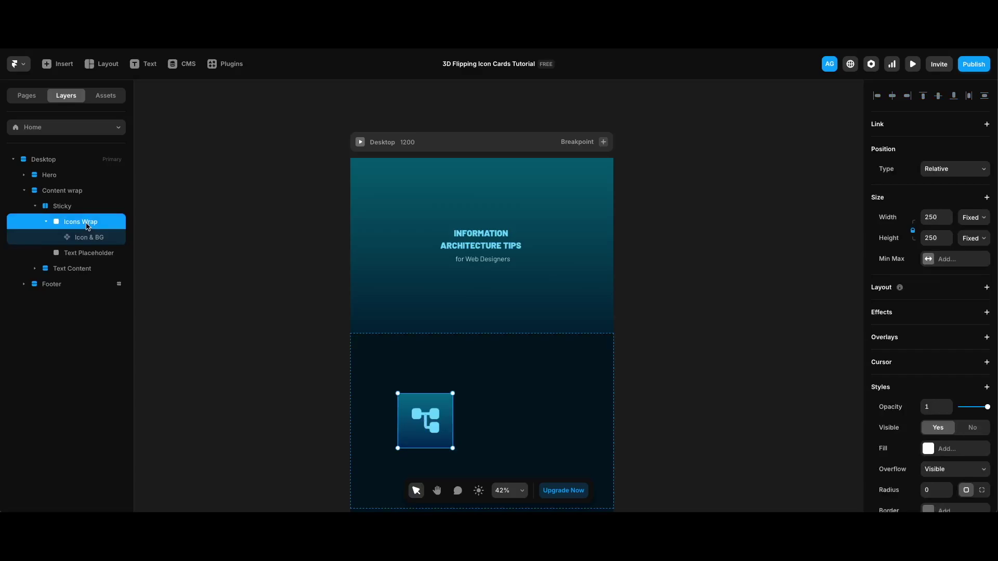
key("alt+super+k")
key("Return")
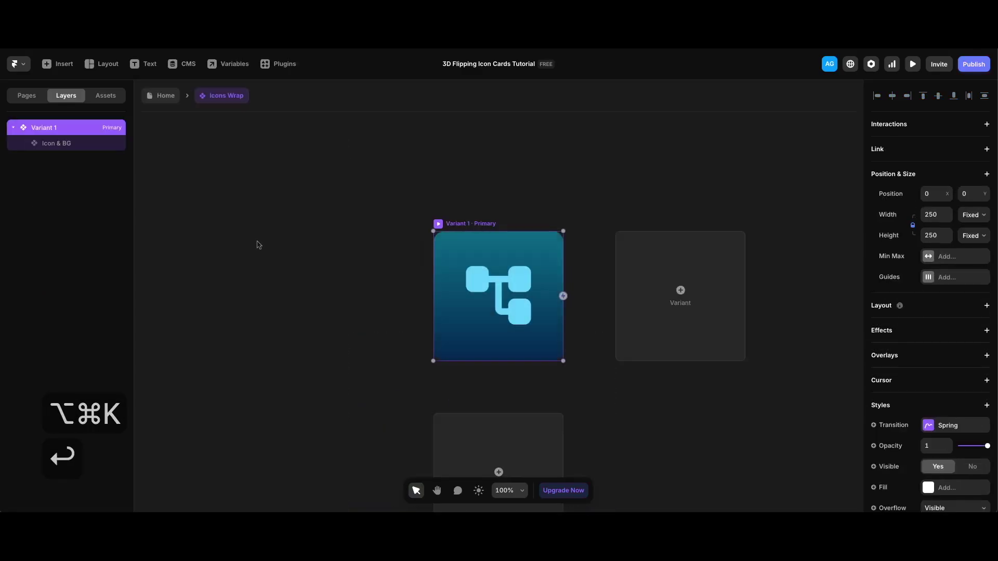
Rename the Icon & BG layer inside Variant 1 as Icon 1 and set its component variant to Variant 2.
left_click(73, 143)
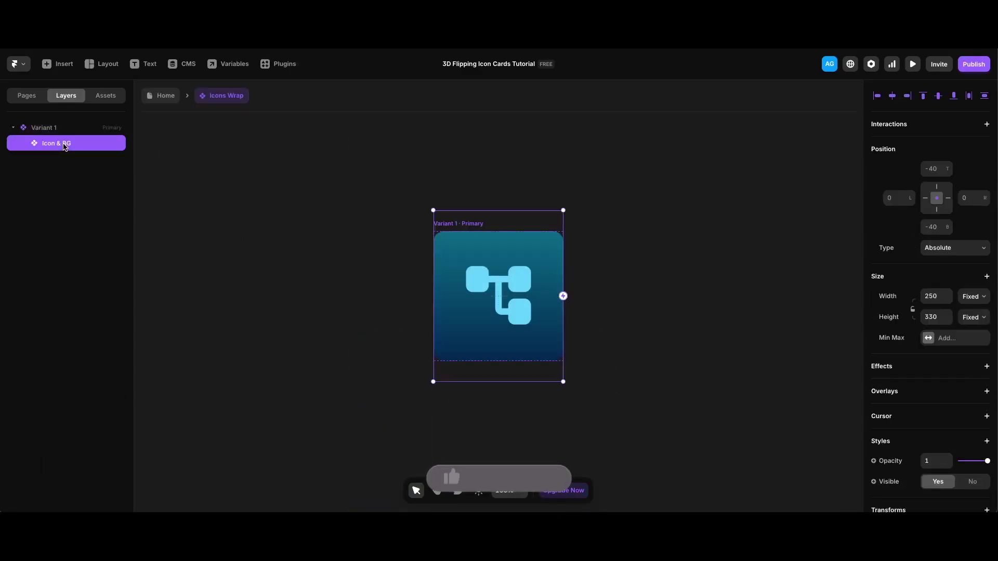
double_click(73, 143)
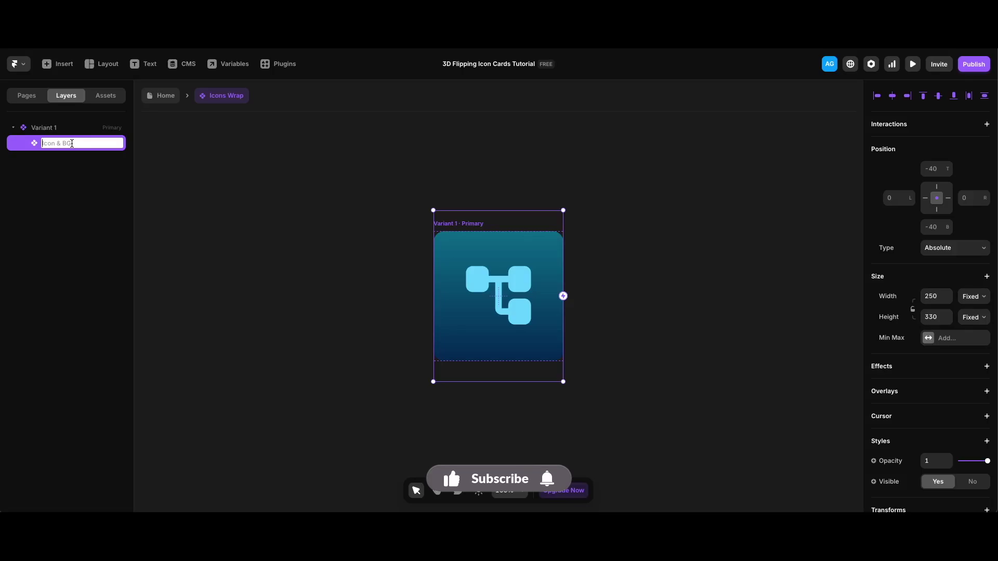
type("Icon 1")
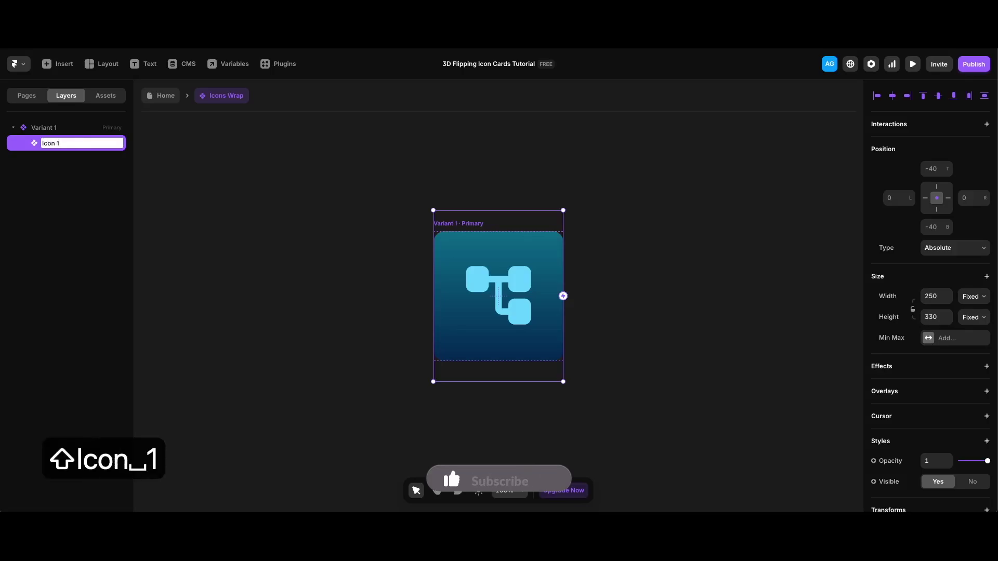
key("Return")
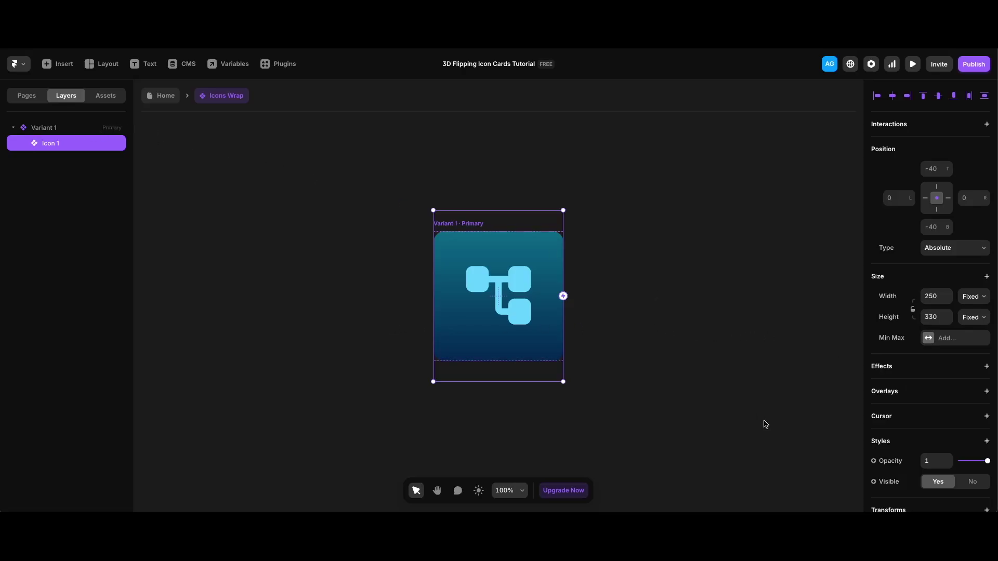
scroll(881, 418, "down", 3)
left_click(951, 424)
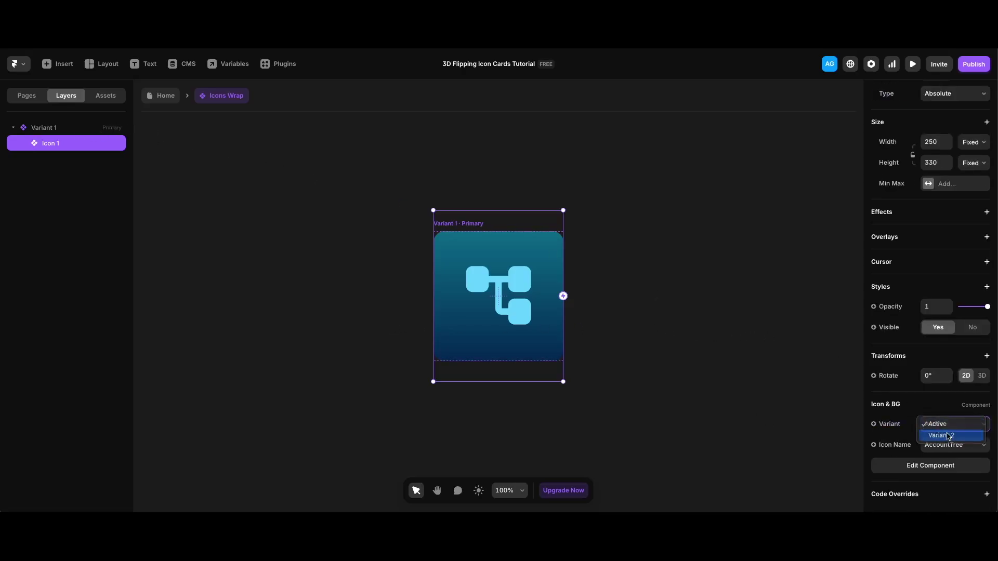
left_click(951, 435)
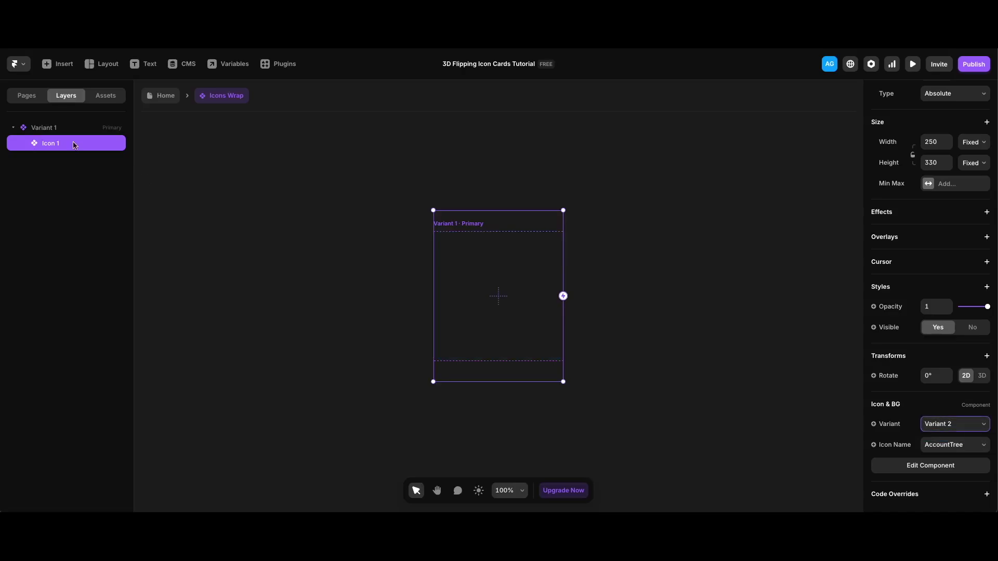
Duplicate the Icon 1 layer inside Variant 1 and rename the copy as Icon 2.
key("super+d")
double_click(75, 144)
key("BackSpace")
type("2")
key("Return")
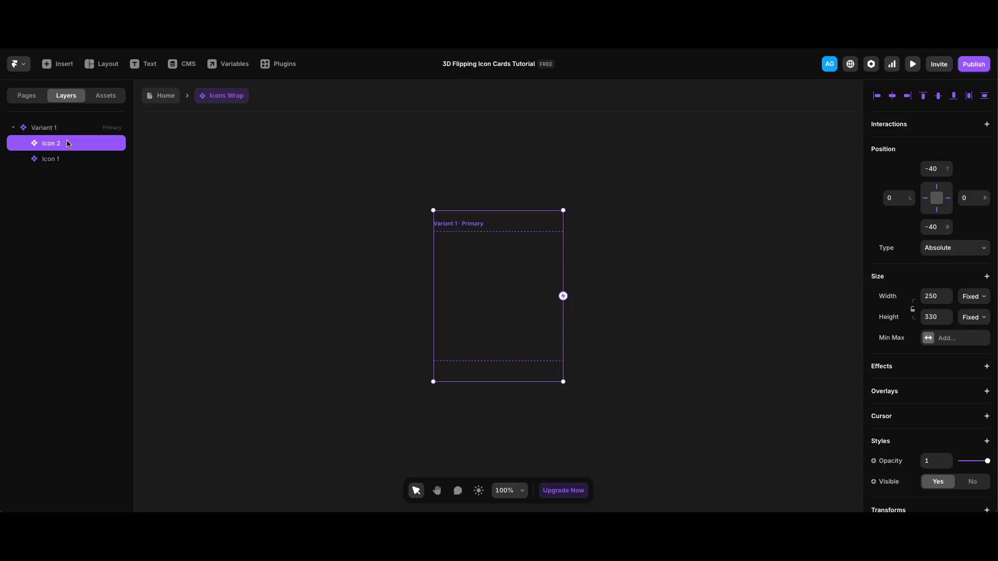
Duplicate the Icon 2 layer inside Variant 1 and rename the copy as Icon 3.
key("super+d")
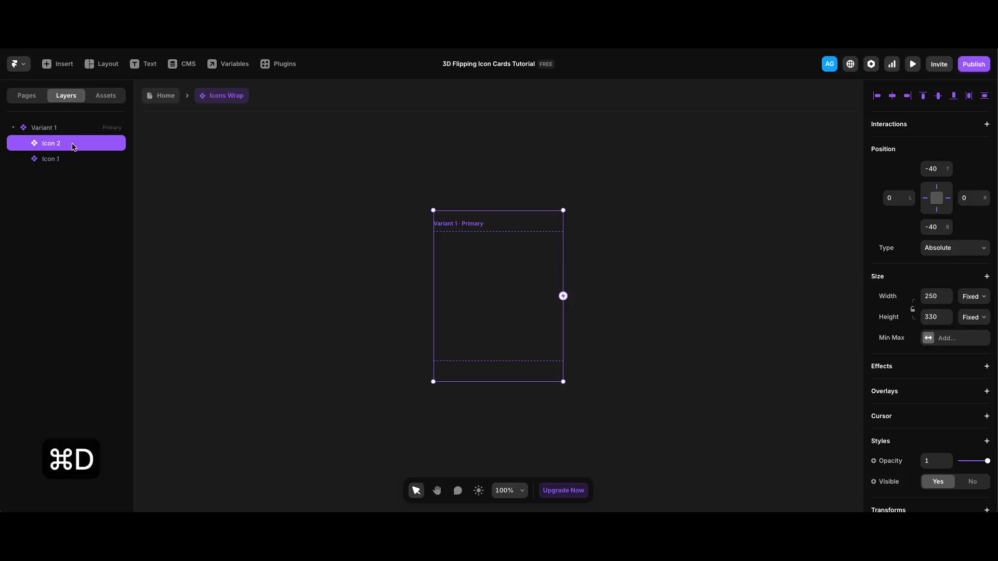
double_click(64, 144)
key("BackSpace")
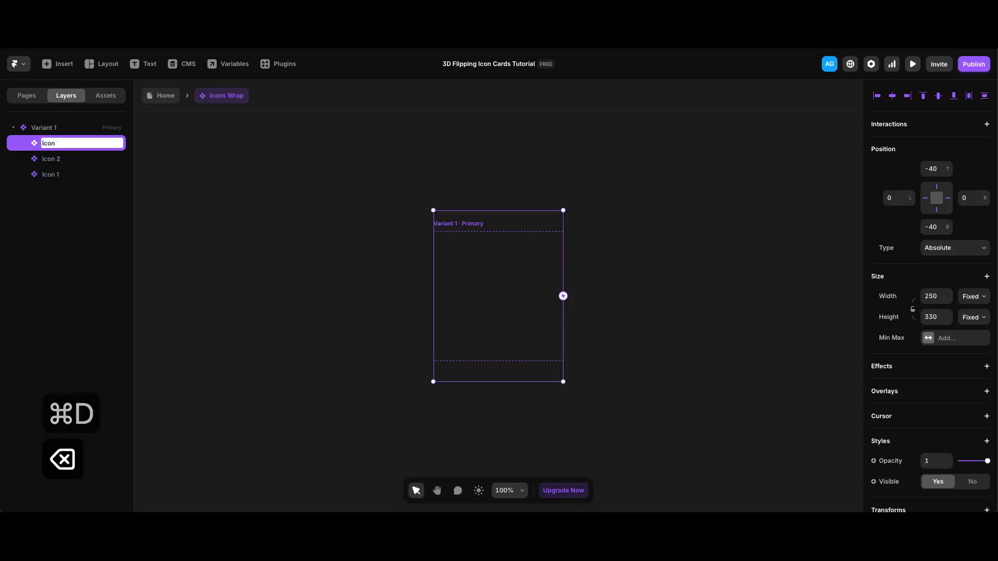
type("3")
key("Return")
Duplicate the Icon 3 layer inside Variant 1 and rename the copy as Icon 4.
key("super+d")
double_click(66, 143)
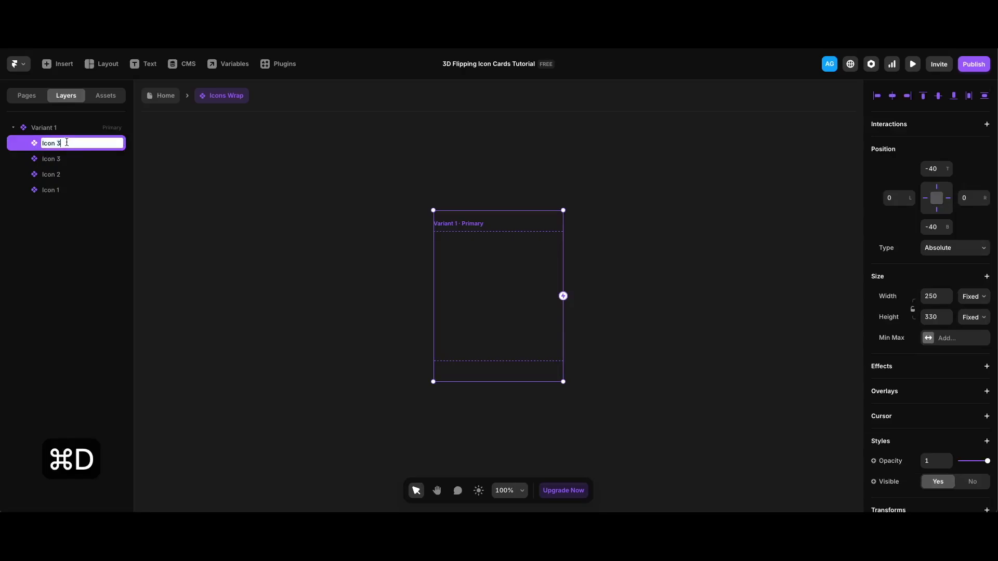
key("BackSpace")
type("4")
key("Return")
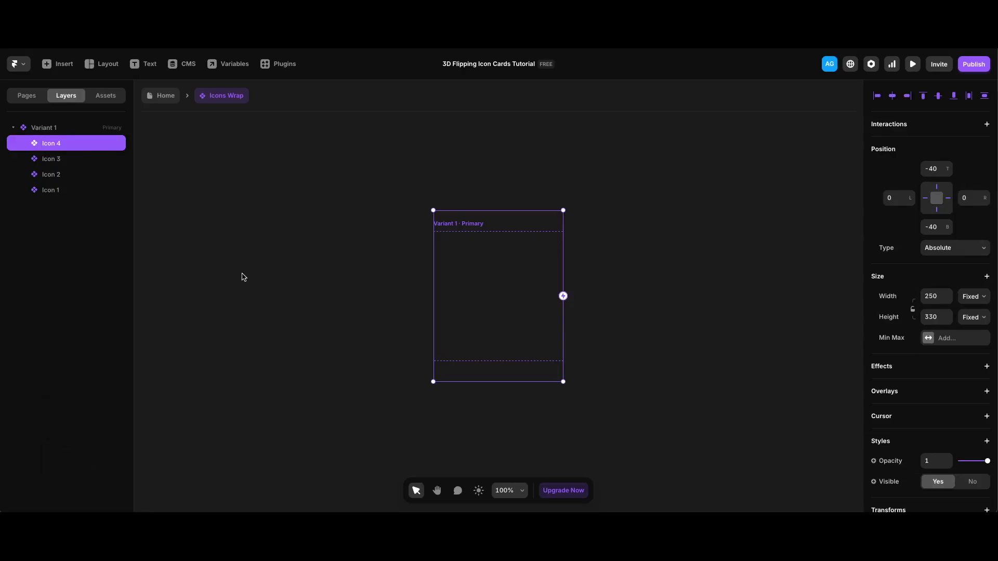
Duplicate the primary Variant 1 of Icons Wrap and rename the copy as Variant 1-2.
left_click(61, 128)
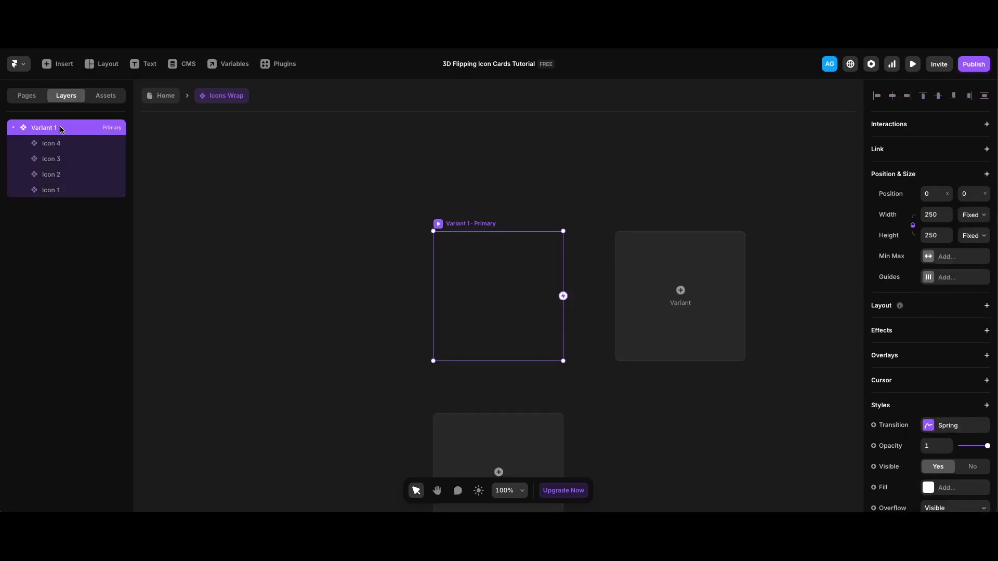
key("super+d")
double_click(64, 206)
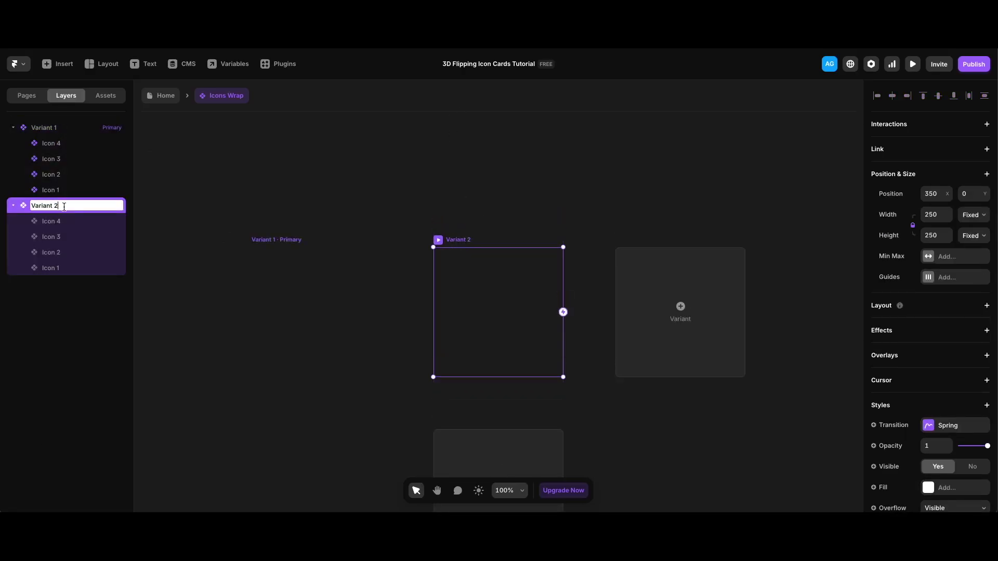
key("Left")
type("1-")
key("Return")
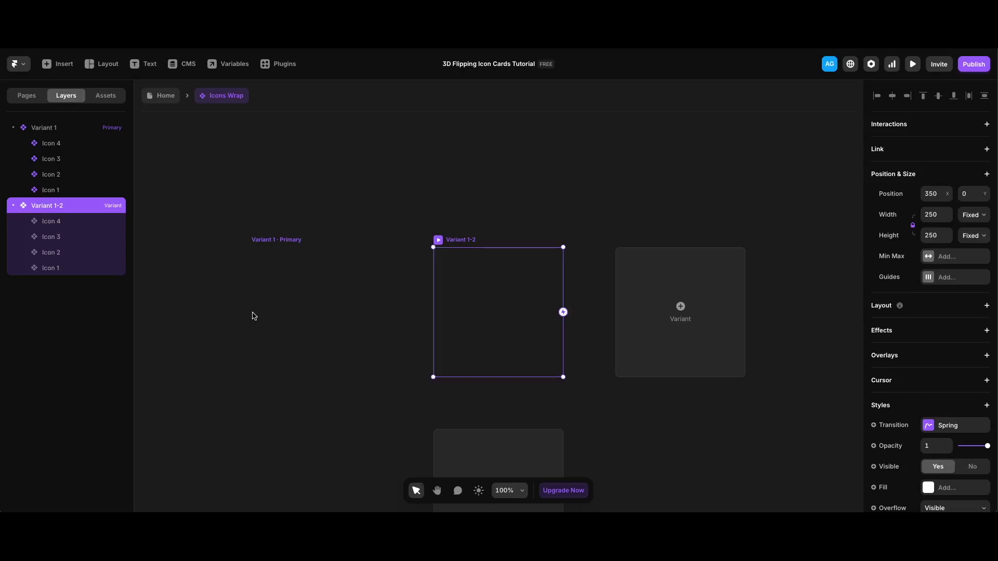
Switch Icon 1 inside Variant 1-2 to the Active variant.
left_click(69, 270)
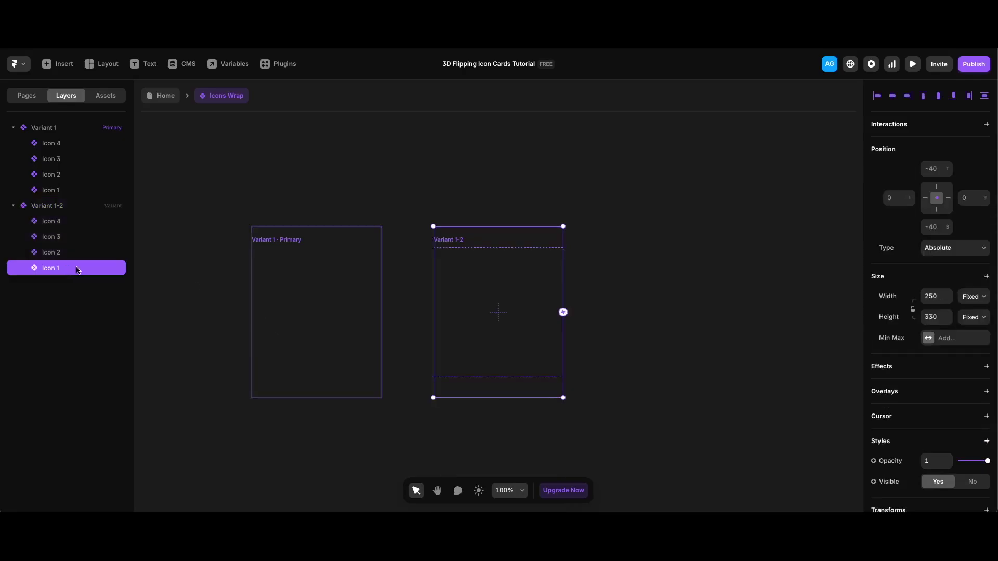
scroll(956, 452, "down", 5)
left_click(955, 424)
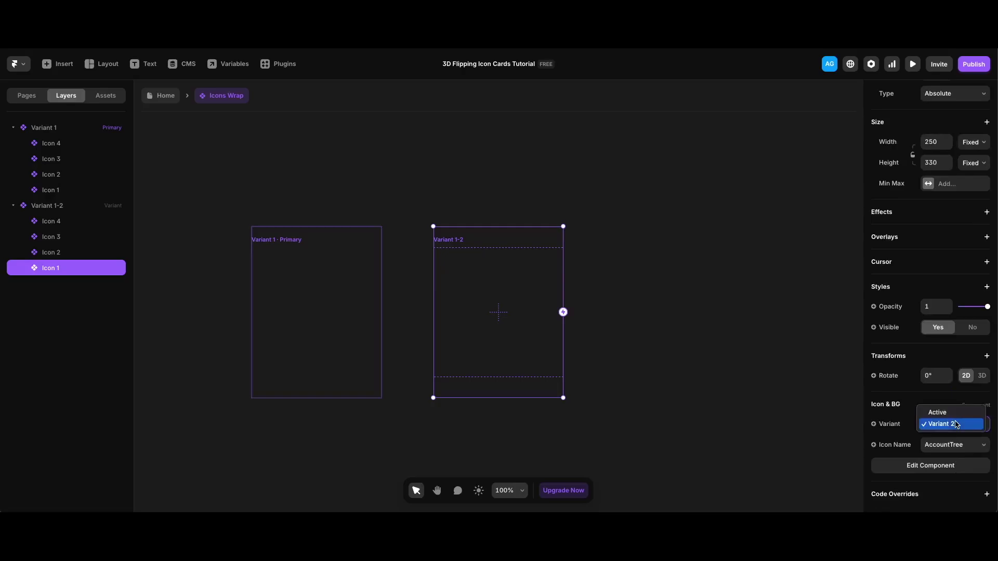
left_click(953, 412)
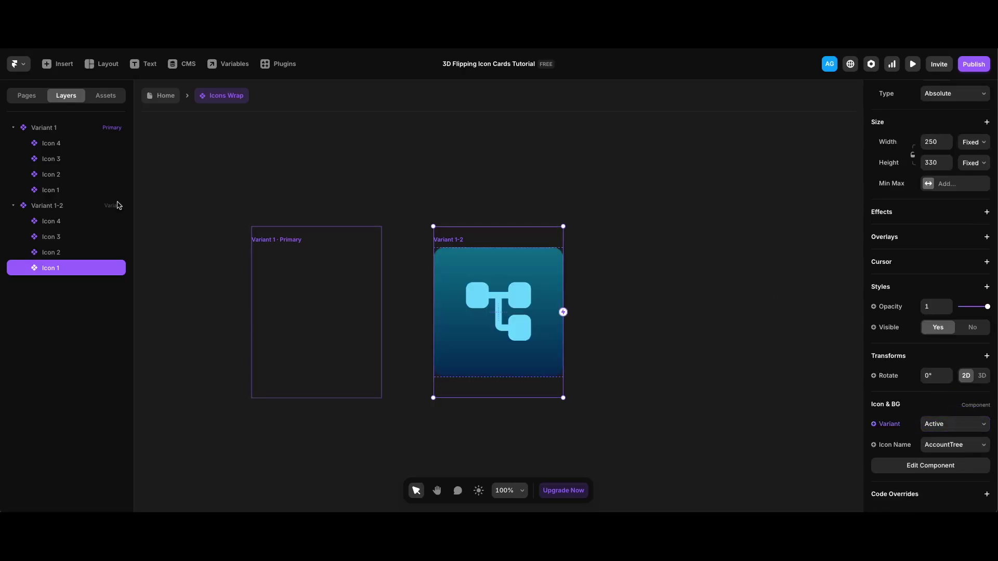
Duplicate the primary Variant 1 again and name the copy Variant 2.
left_click(54, 129)
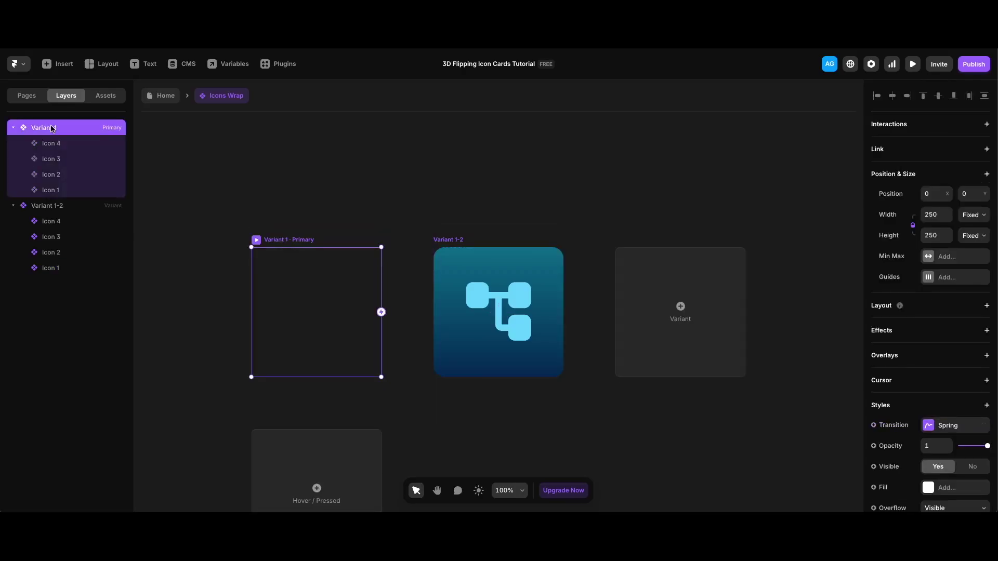
key("ctrl+d")
double_click(61, 284)
key("BackSpace")
type("2")
key("Return")
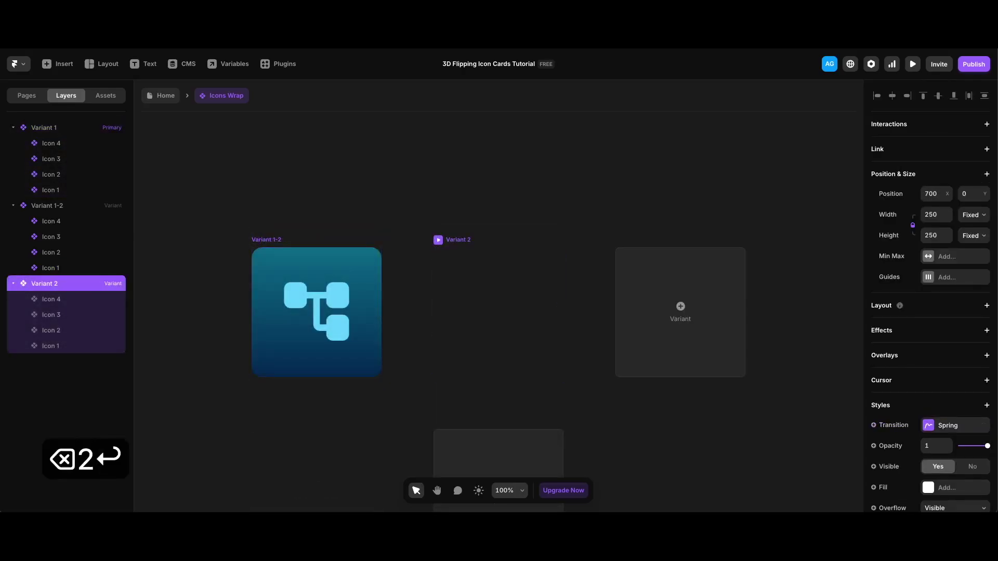
Switch Icon 2 inside Variant 2 of Icons Wrap to the Active variant.
left_click(61, 331)
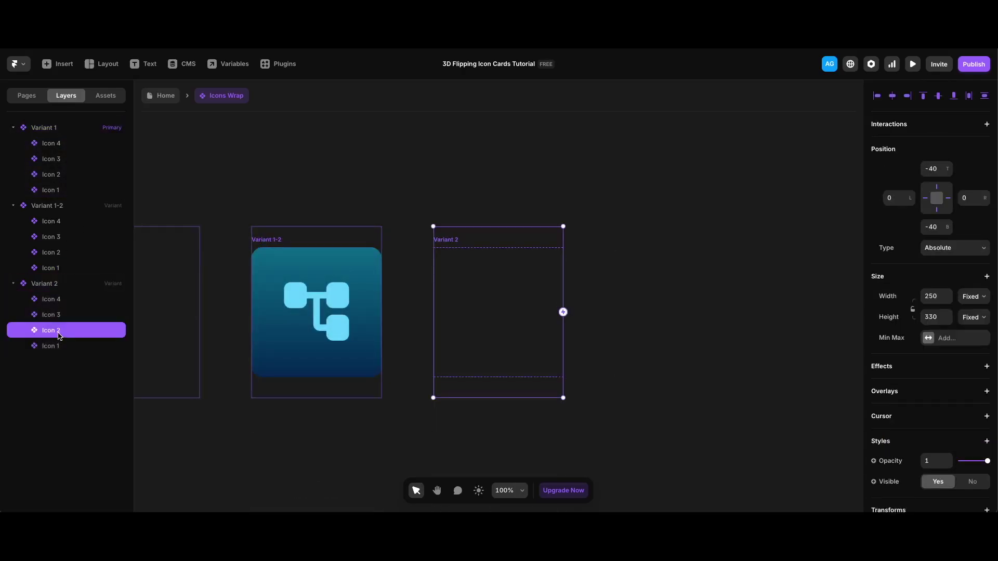
scroll(967, 440, "down", 3)
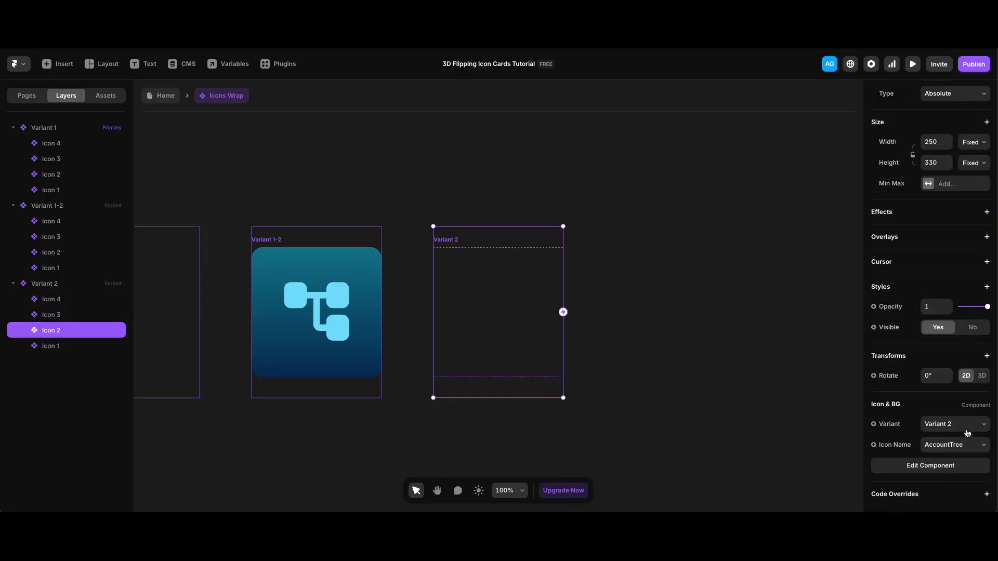
left_click(967, 427)
left_click(955, 411)
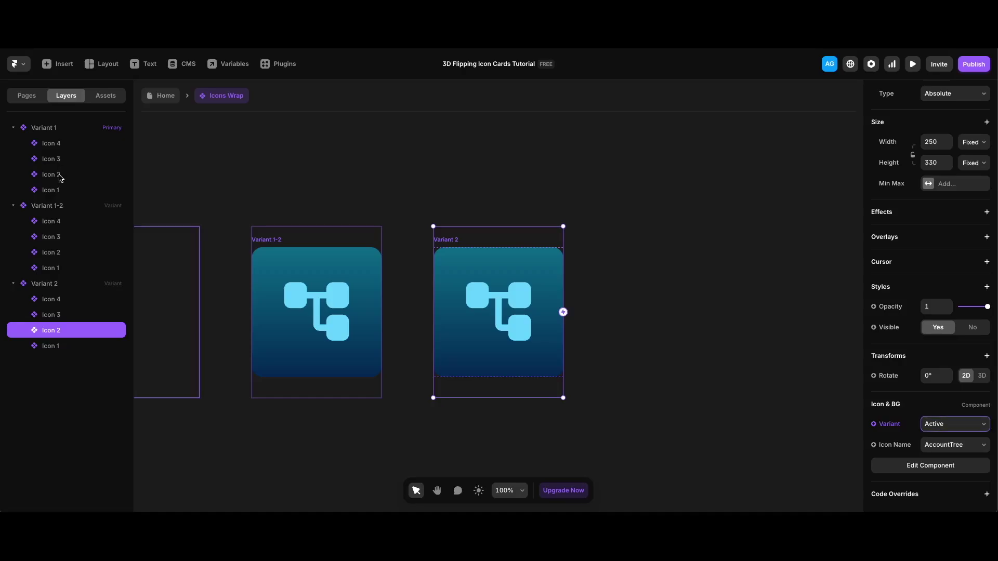
Set the icon name of Icon 2 in the primary Variant 1 to Explore.
left_click(60, 175)
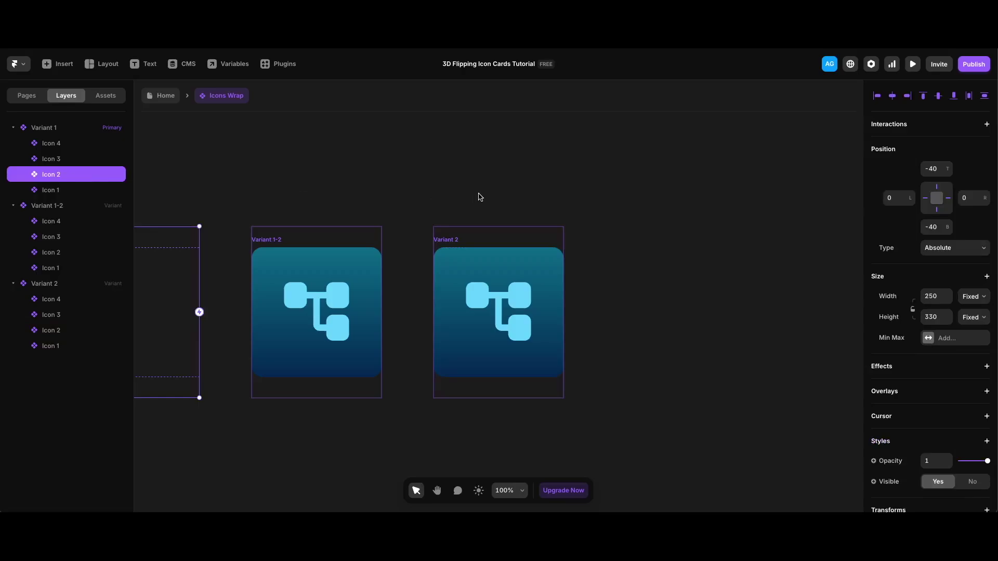
scroll(937, 387, "down", 3)
left_click(954, 444)
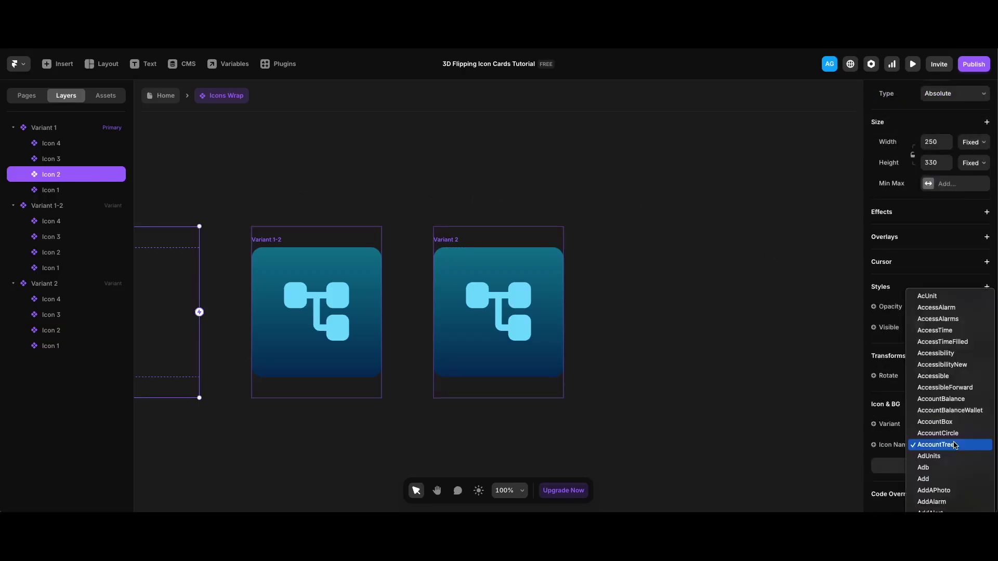
type("explore")
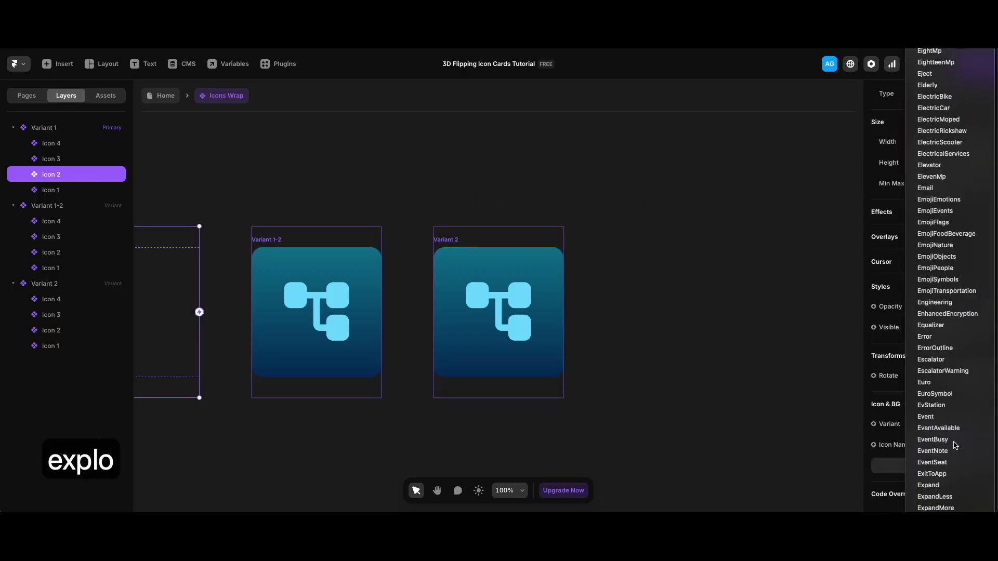
key("Return")
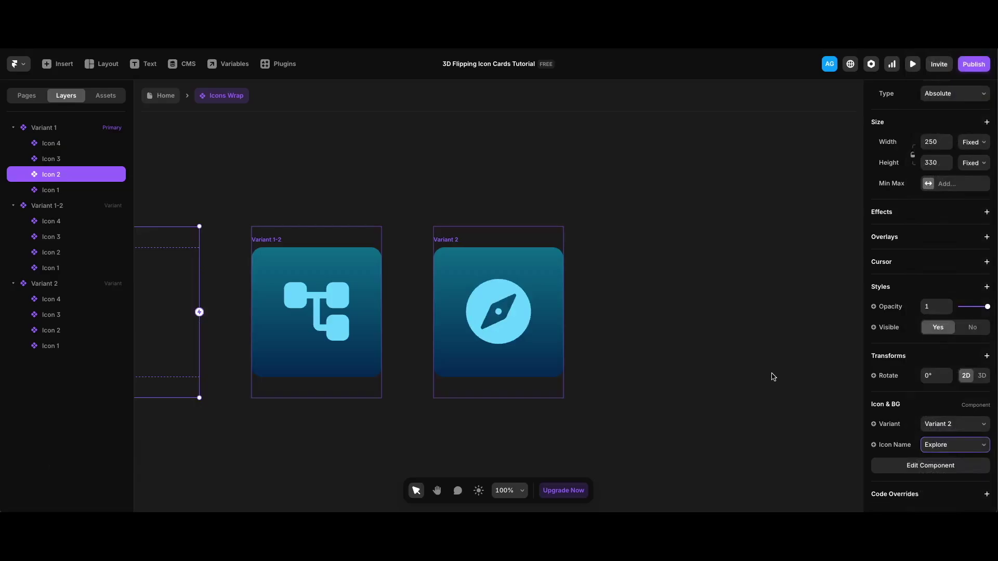
Create another copy of the primary Variant 1 and name it Variant 3.
left_click(56, 128)
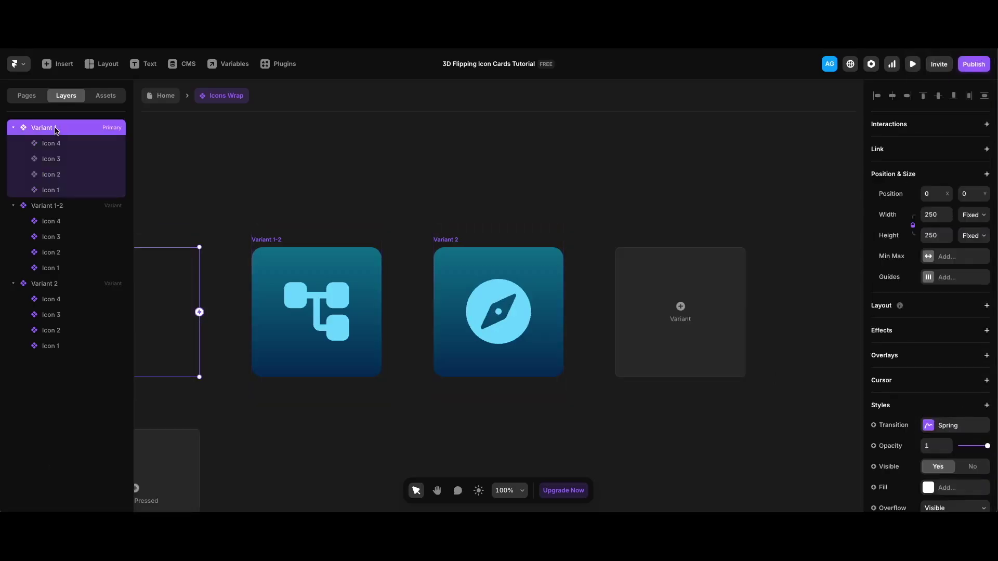
key("super+d")
double_click(52, 361)
key("BackSpace")
type("3")
key("Return")
Switch Icon 3 inside Variant 3 of Icons Wrap to the Active variant.
left_click(51, 393)
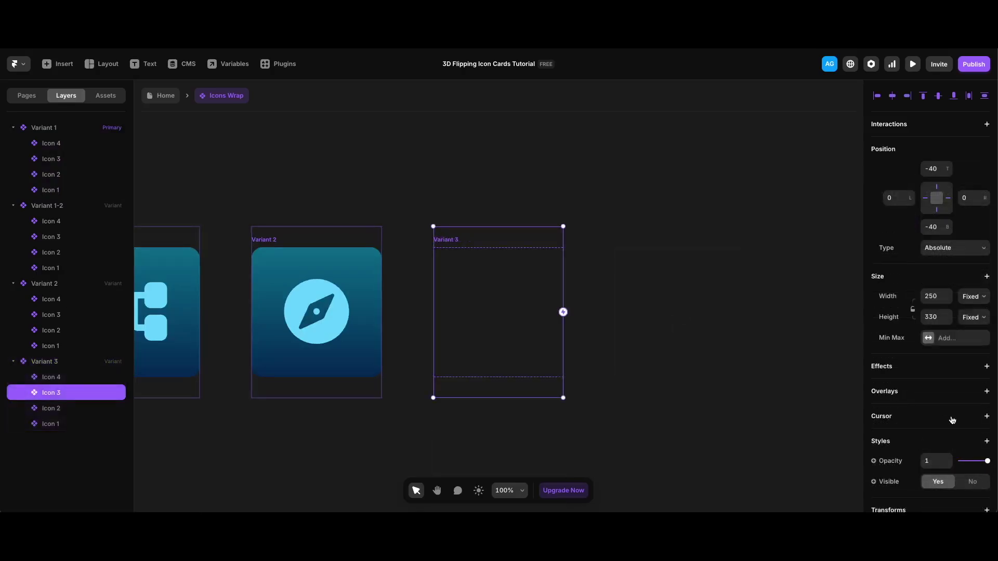
left_click(949, 420)
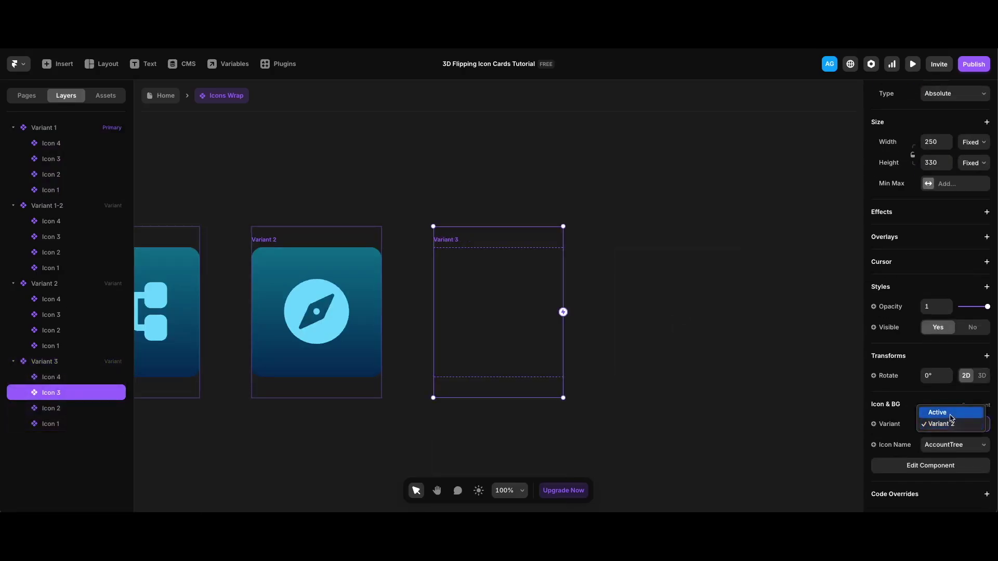
left_click(949, 414)
Set the icon name of Icon 3 in the primary Variant 1 to Label.
left_click(70, 159)
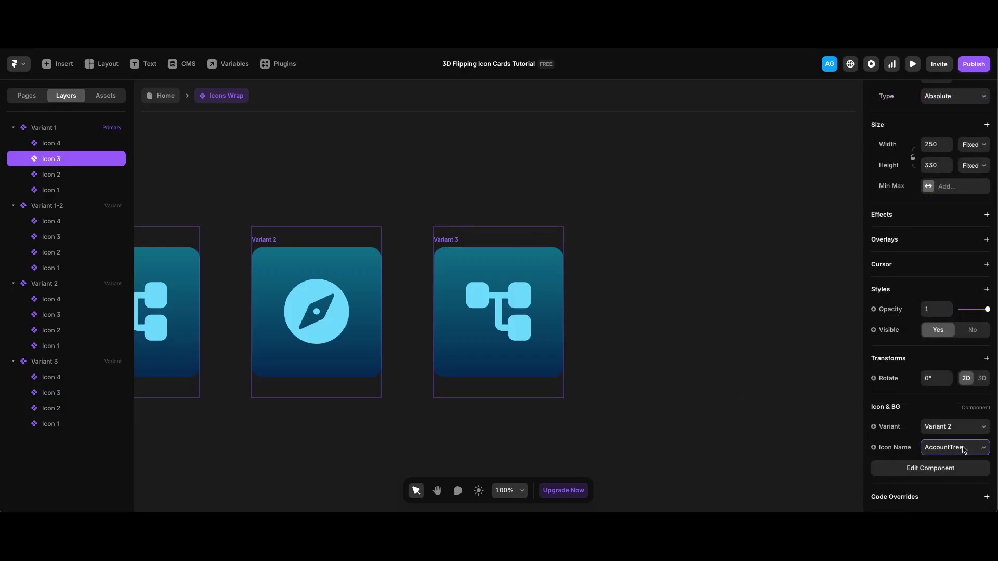
left_click(954, 448)
type("labe")
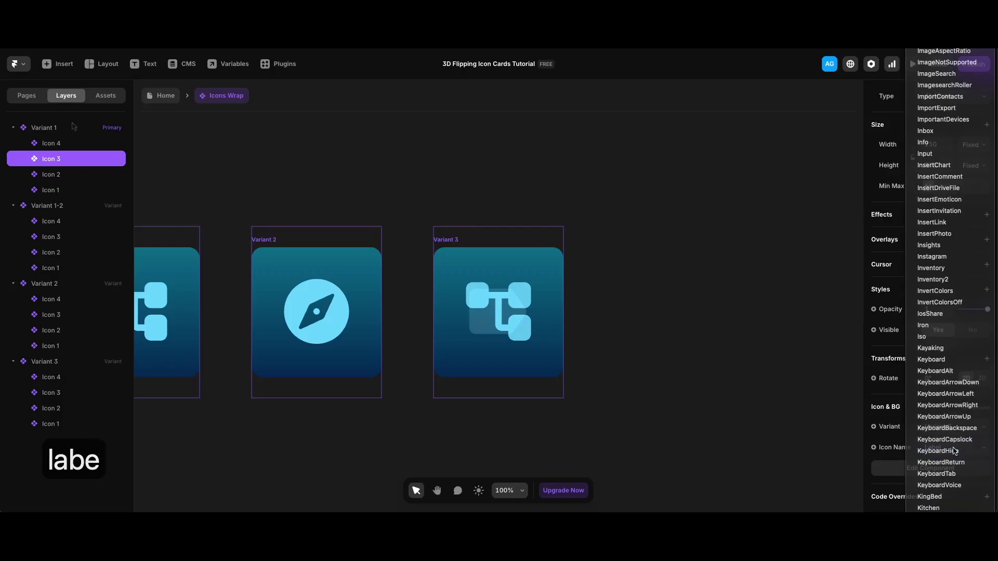
key("Return")
Create one more copy of the primary Variant 1 and name it Variant 4.
left_click(66, 130)
key("super+d")
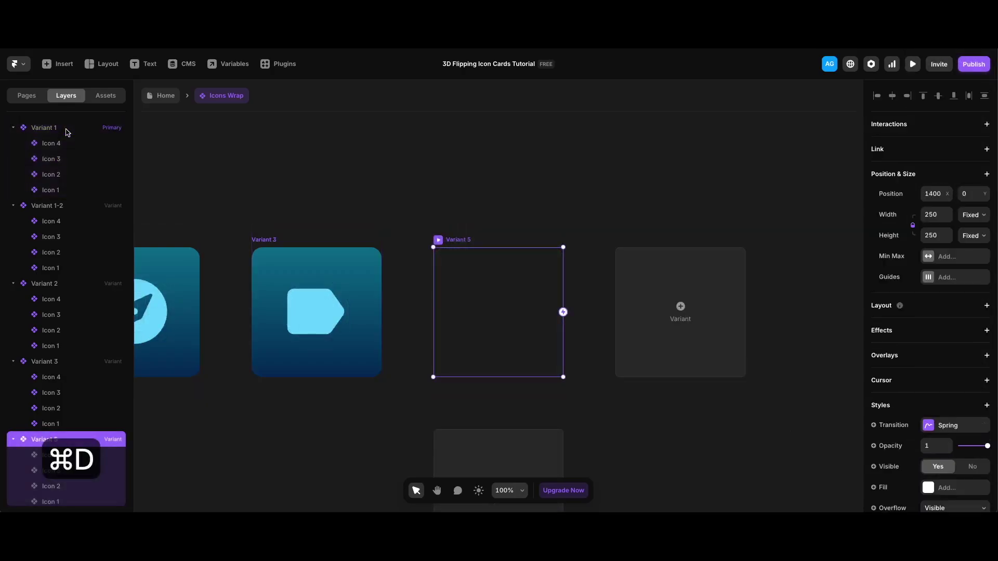
double_click(58, 439)
key("BackSpace")
type("4")
key("Return")
Switch Icon 4 inside Variant 4 of Icons Wrap to the Active variant.
left_click(62, 455)
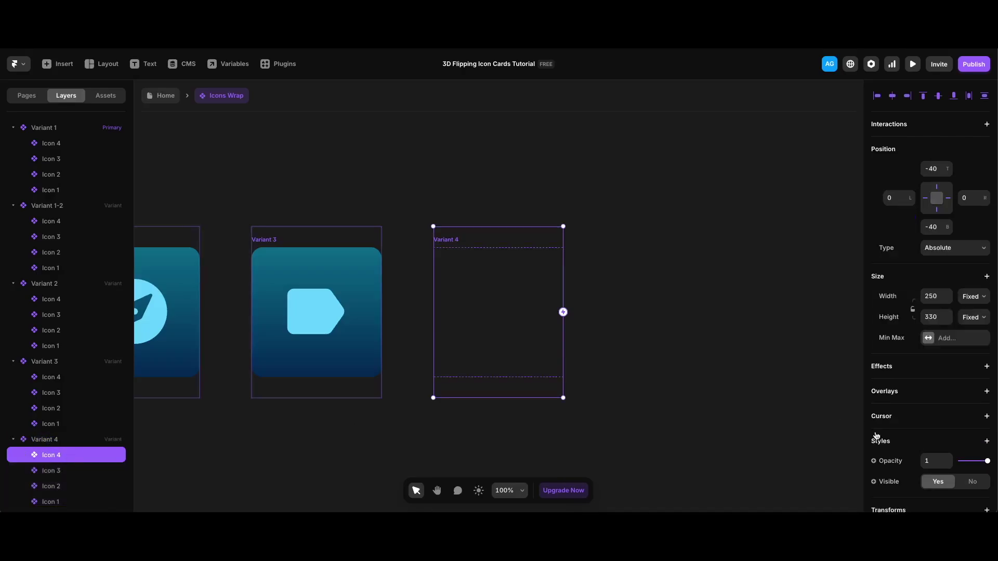
scroll(948, 447, "down", 3)
left_click(953, 425)
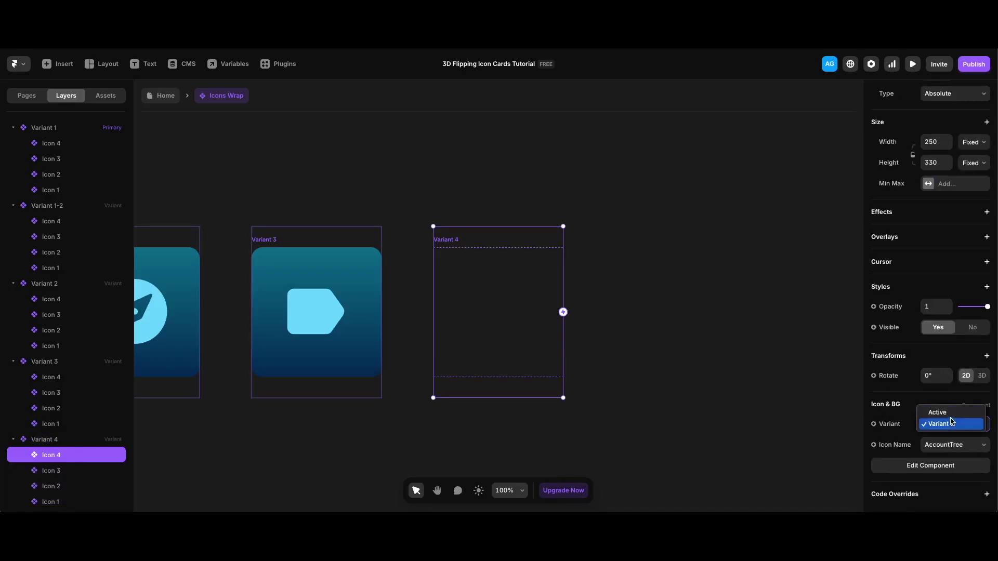
left_click(942, 413)
Set the icon name of Icon 4 in the primary Variant 1 to Groups and return to the Home page.
left_click(80, 144)
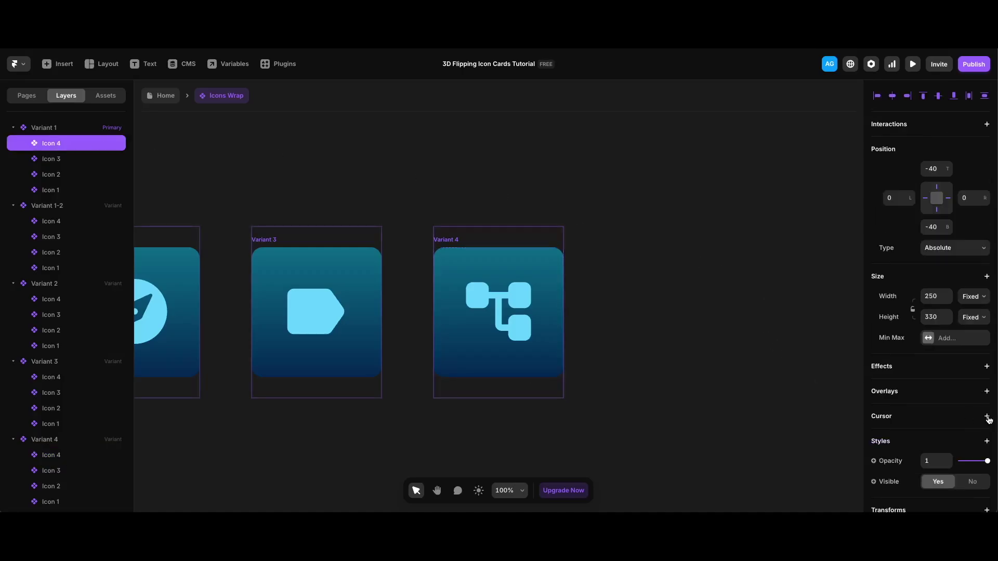
scroll(985, 420, "down", 3)
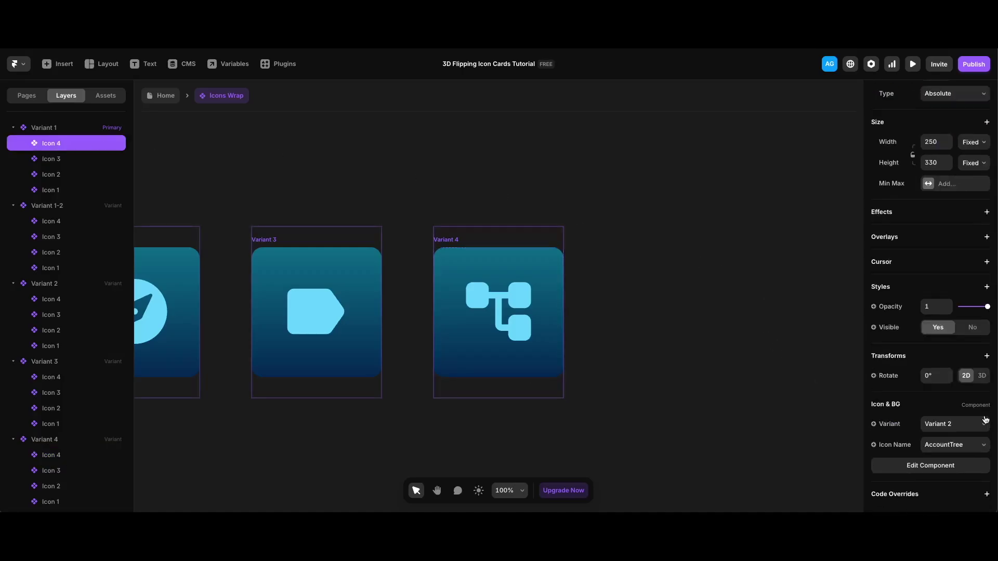
left_click(951, 446)
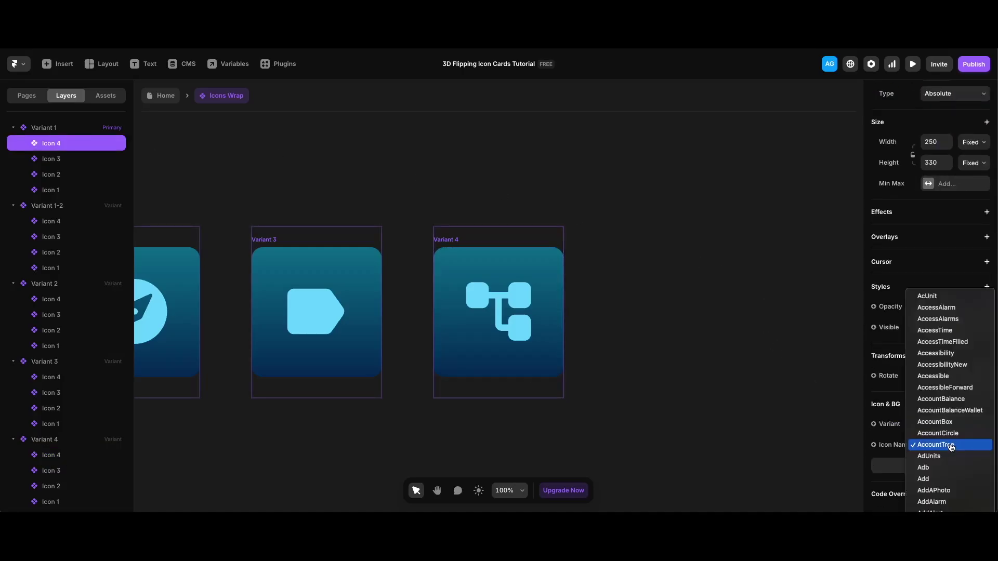
type("groups")
key("Return")
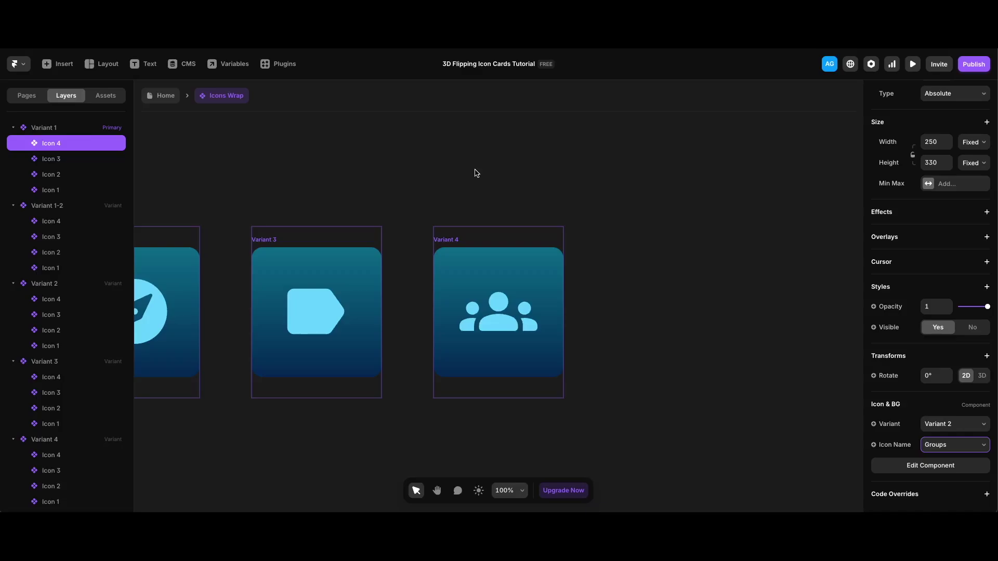
key("Escape")
key("Escape")
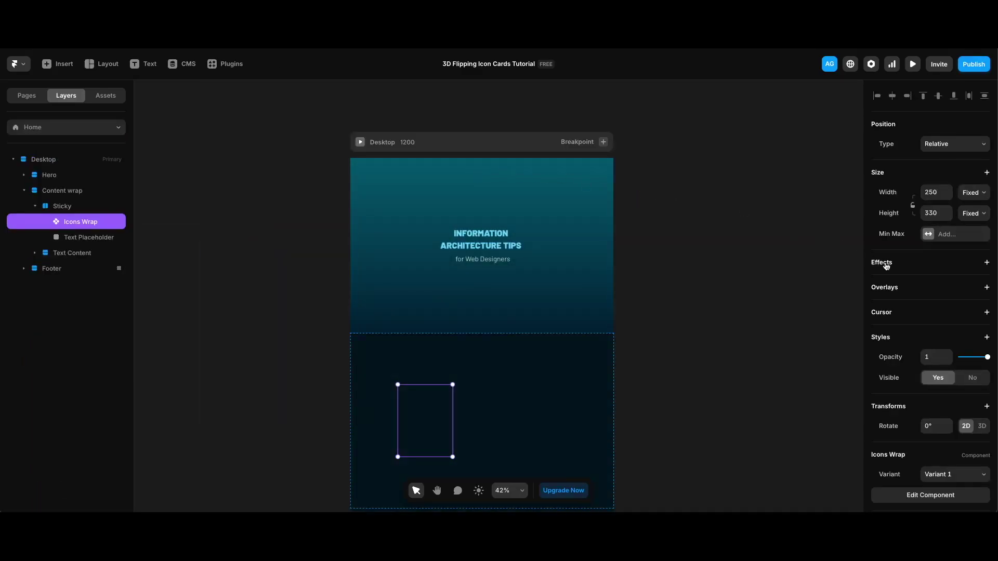
Add a Scroll Variant effect to Icons Wrap, triggered by Section in View with the viewport set to center.
left_click(928, 262)
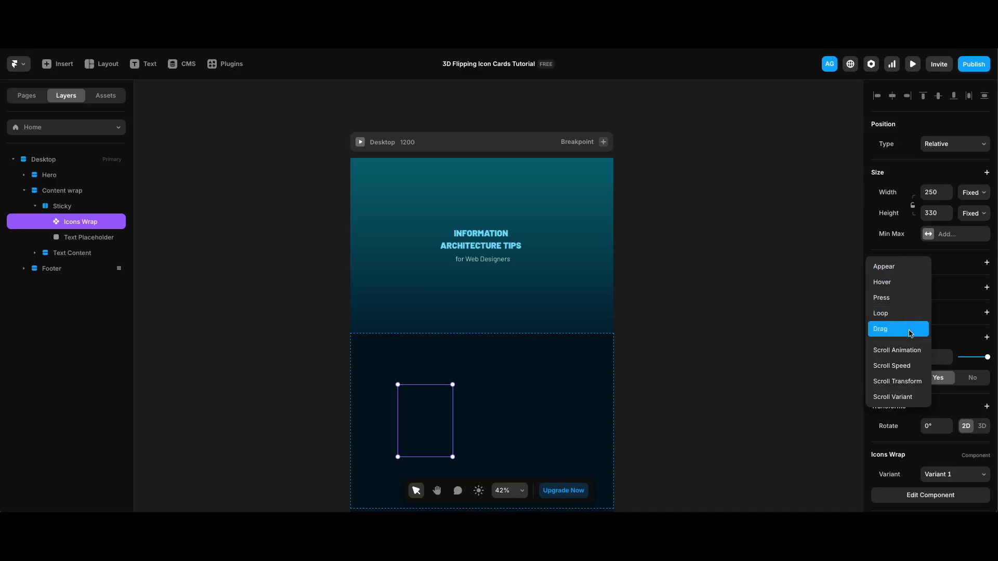
left_click(905, 397)
left_click(807, 312)
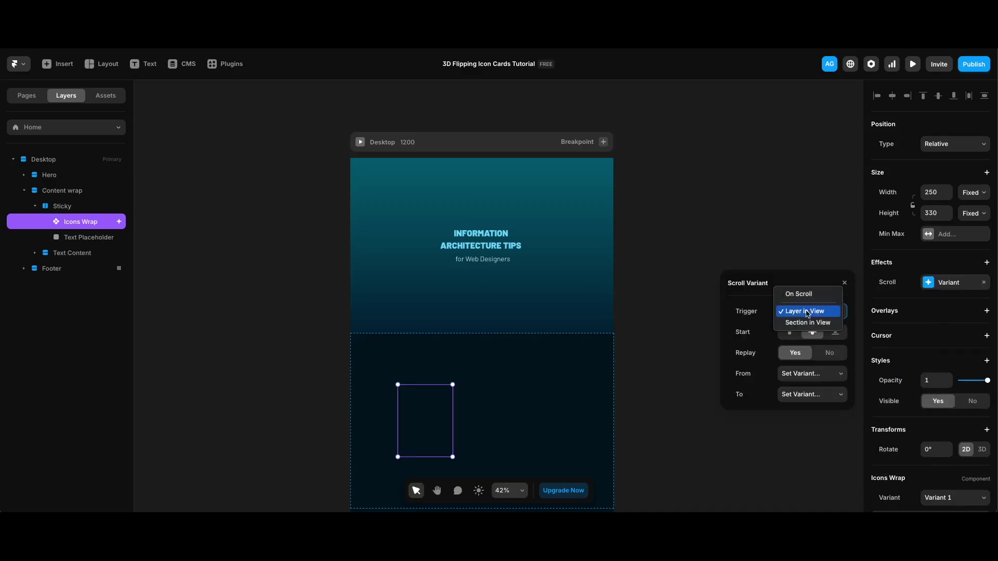
left_click(808, 322)
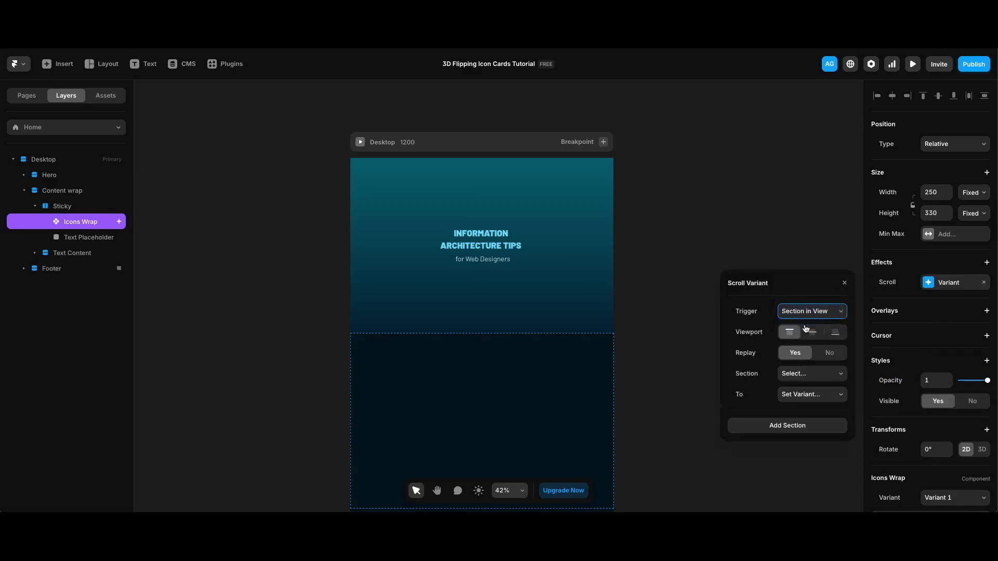
Make section #1 switch Icons Wrap to Variant 1-2 in the scroll variant effect.
left_click(813, 379)
left_click(804, 385)
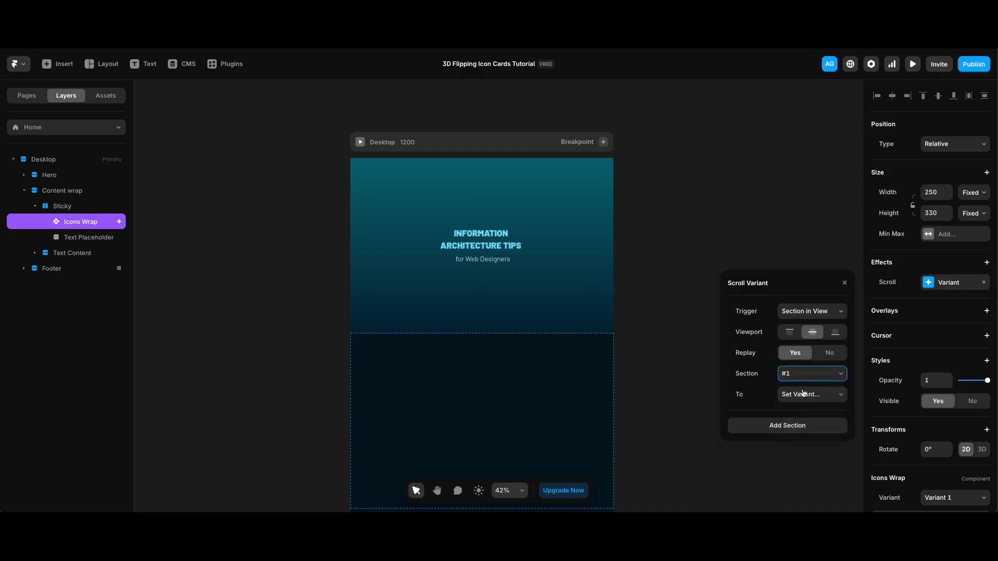
left_click(803, 394)
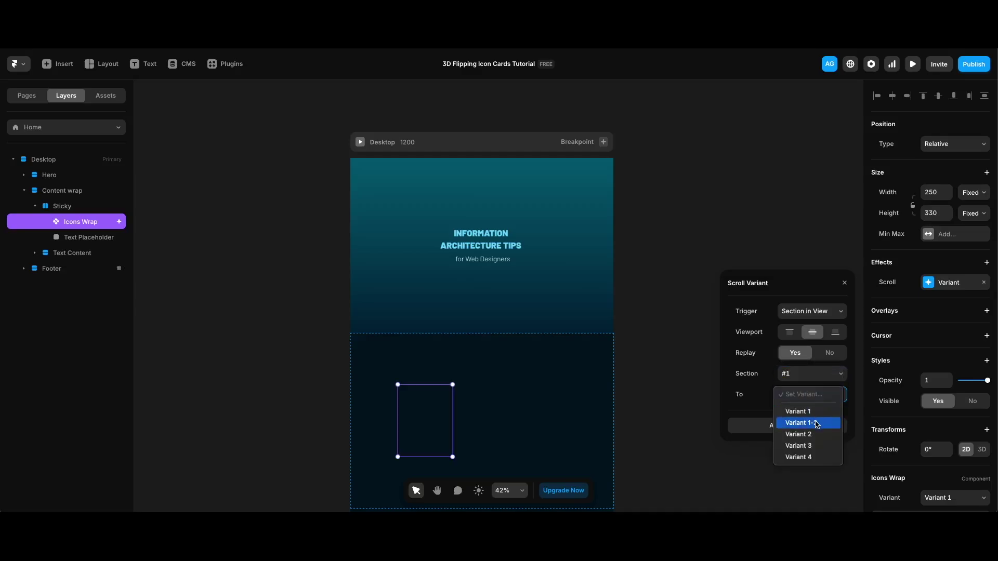
left_click(817, 422)
Add a second section to the scroll variant effect, with #2 switching Icons Wrap to Variant 2.
left_click(814, 427)
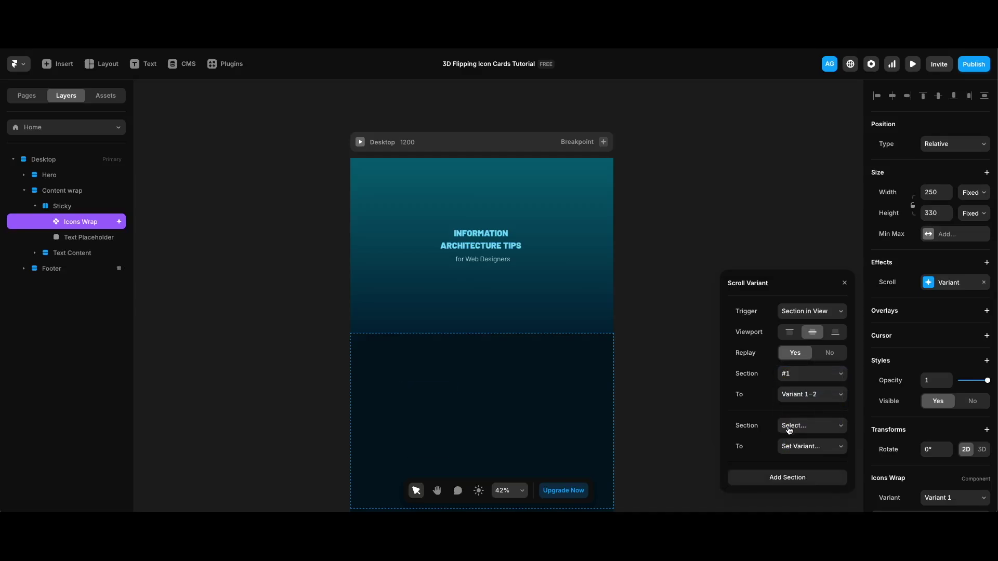
left_click(806, 426)
left_click(800, 450)
left_click(815, 445)
left_click(815, 486)
Add a third section to the scroll variant effect, with #3 switching Icons Wrap to Variant 3.
left_click(808, 482)
left_click(808, 440)
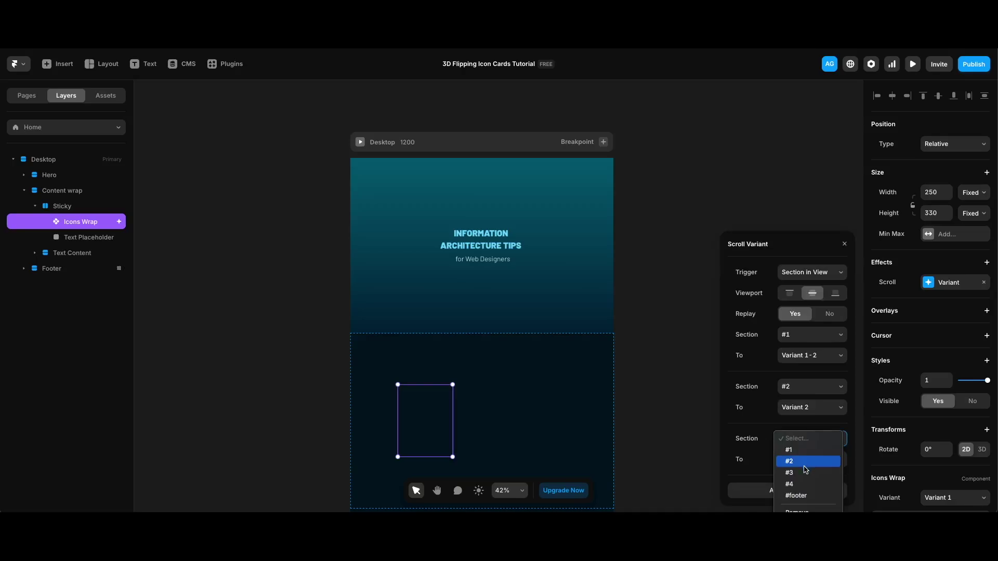
left_click(804, 472)
left_click(810, 460)
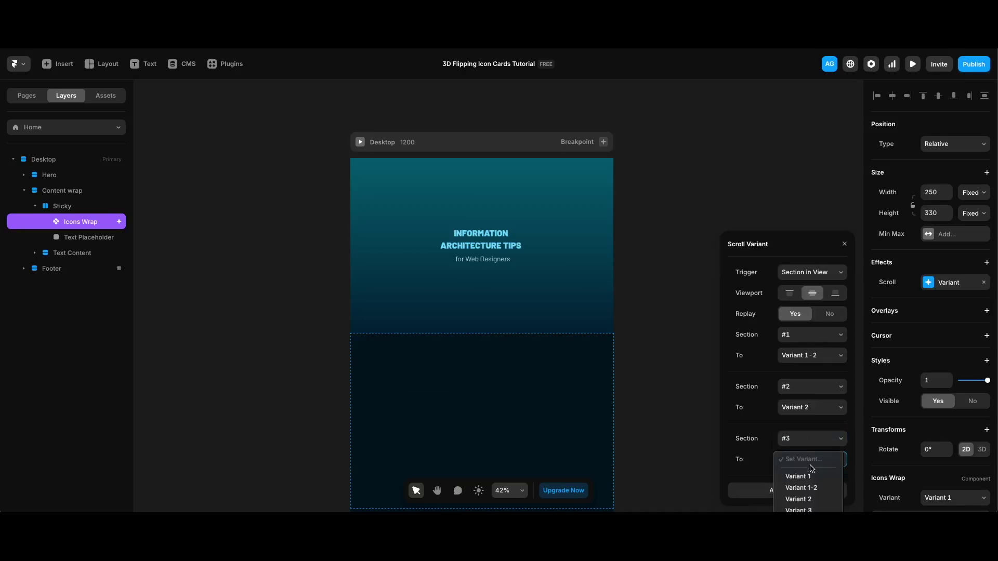
left_click(808, 507)
Add a fourth section to the scroll variant effect, with #4 switching Icons Wrap to Variant 4.
left_click(809, 494)
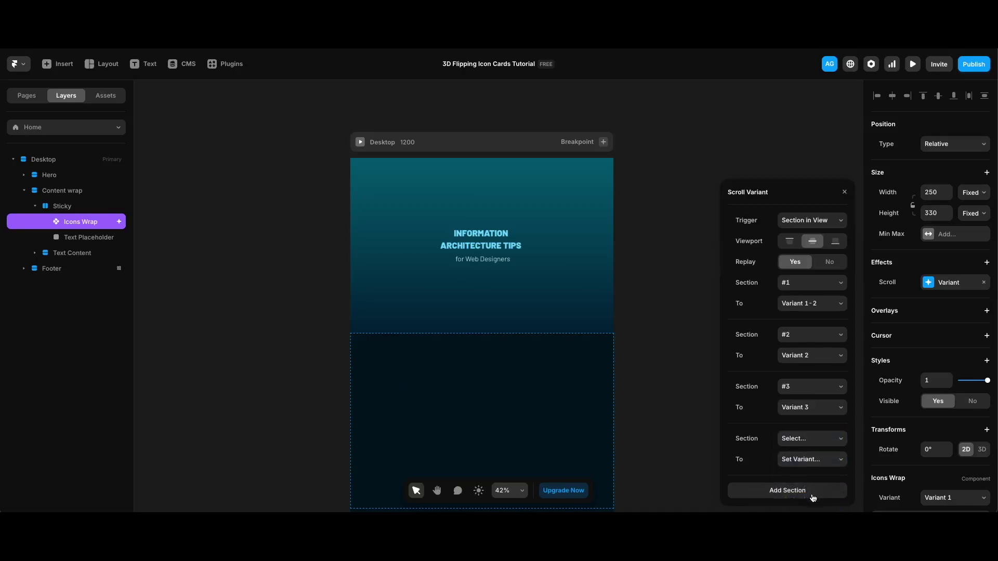
left_click(815, 435)
left_click(796, 492)
left_click(809, 460)
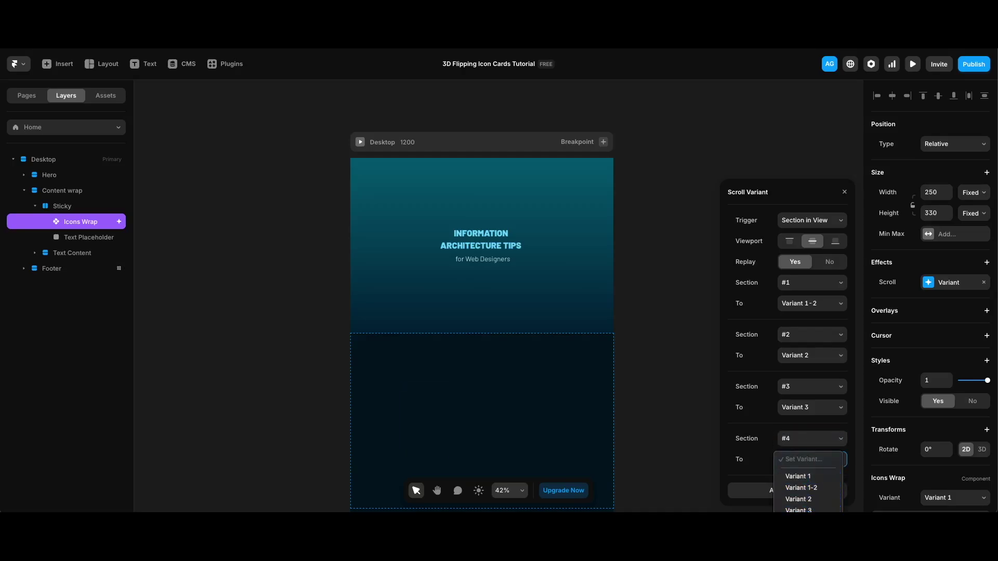
left_click(798, 510)
Add a fifth section to the scroll variant effect, with #footer switching Icons Wrap to Variant 1.
left_click(776, 494)
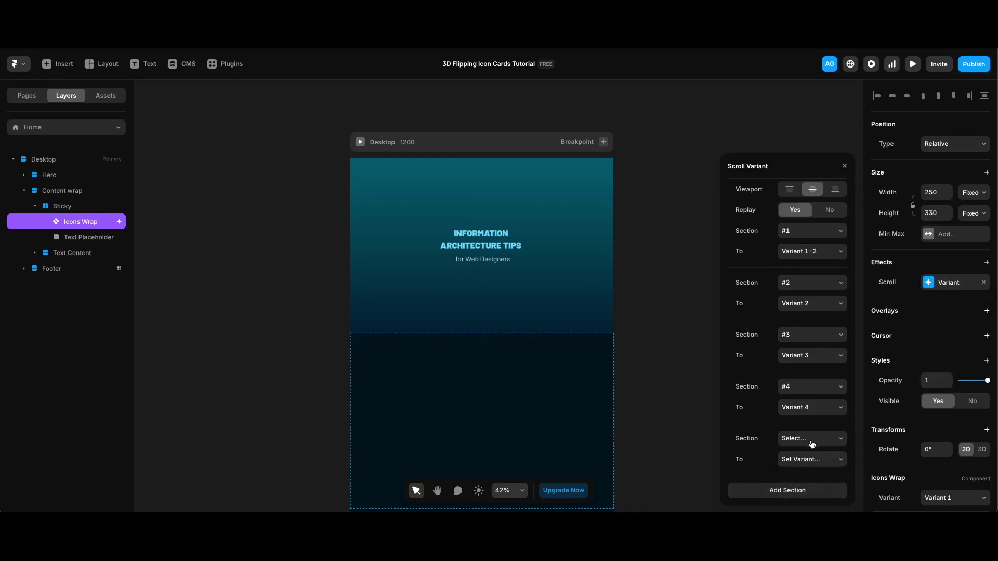
left_click(812, 443)
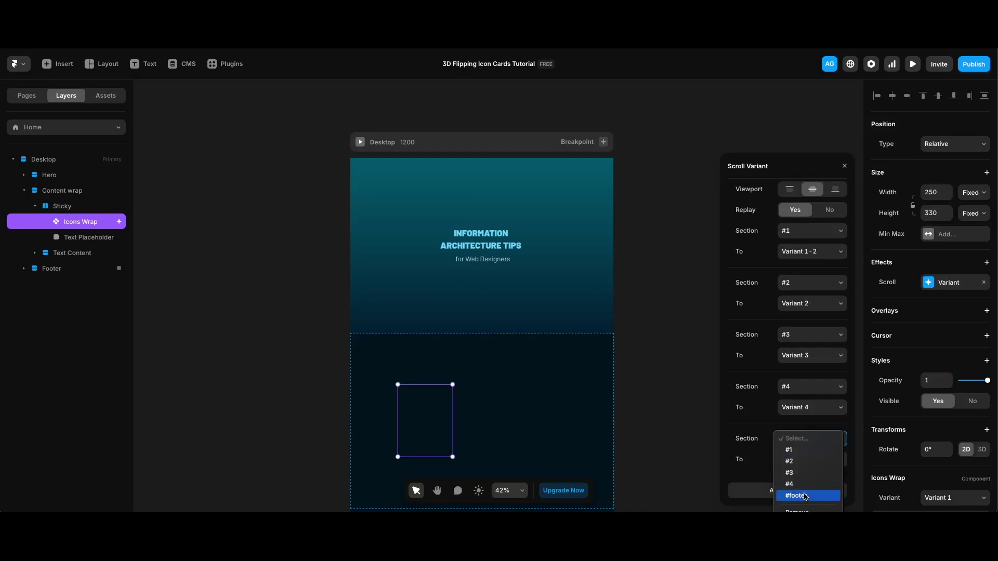
left_click(804, 496)
left_click(807, 464)
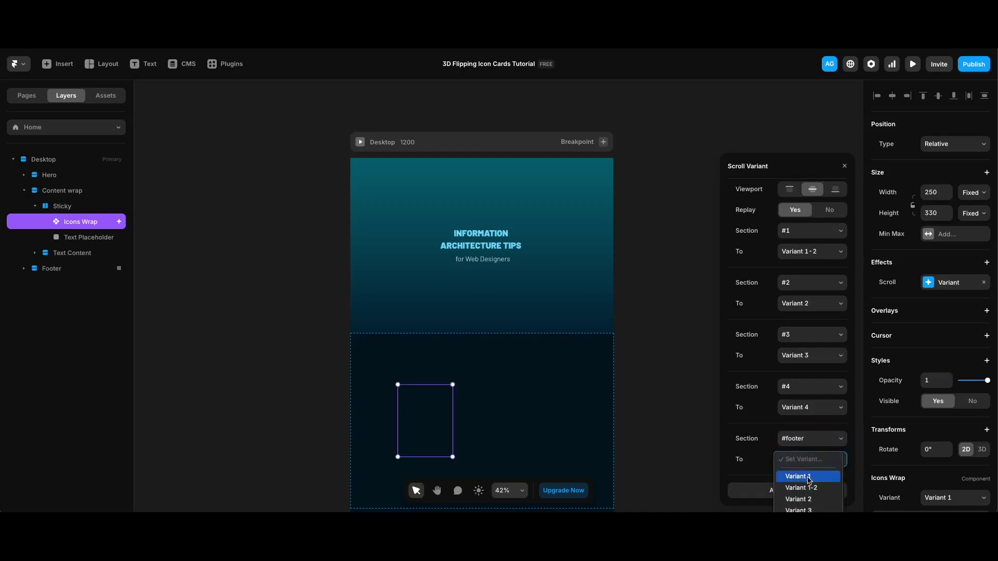
left_click(809, 477)
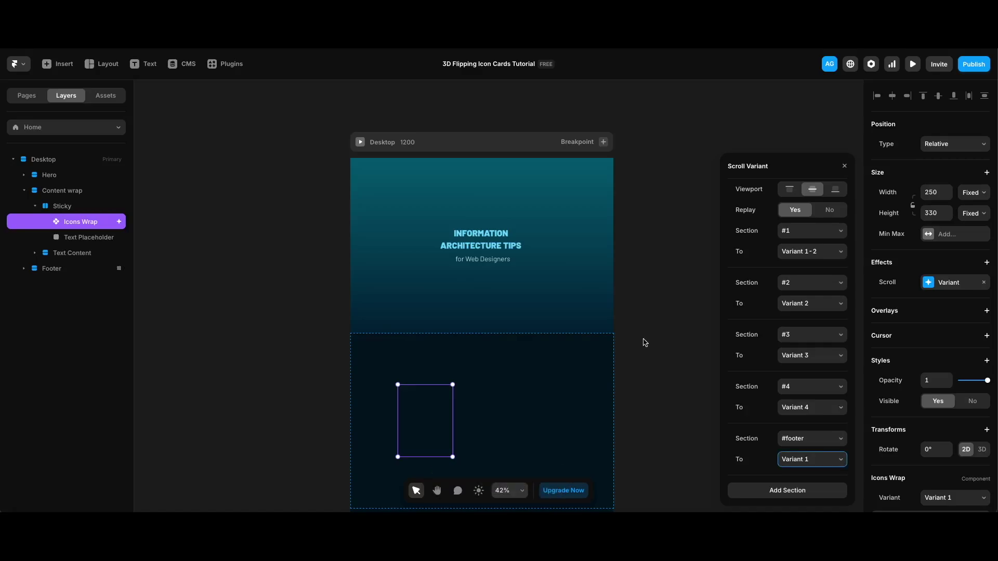
Preview the page and check the icon card flips through every section down to the footer and back up.
key("super+p")
scroll(677, 391, "down", 3)
scroll(678, 390, "down", 5)
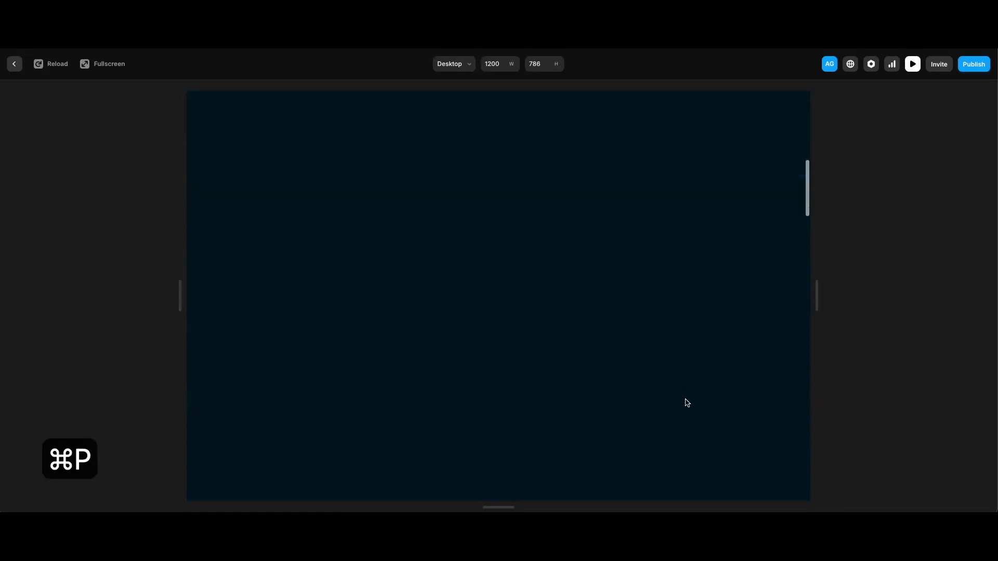
scroll(686, 403, "down", 5)
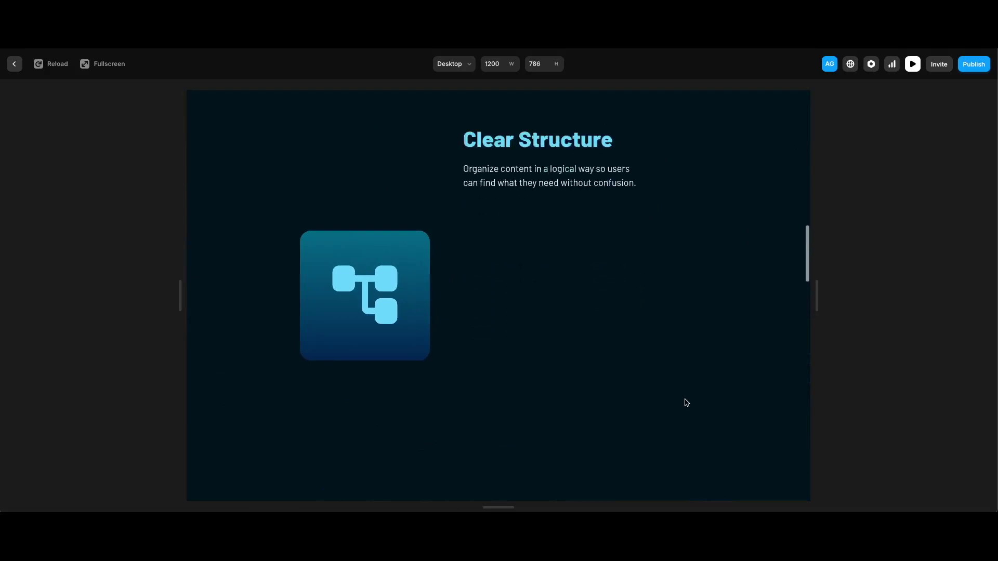
scroll(685, 402, "down", 5)
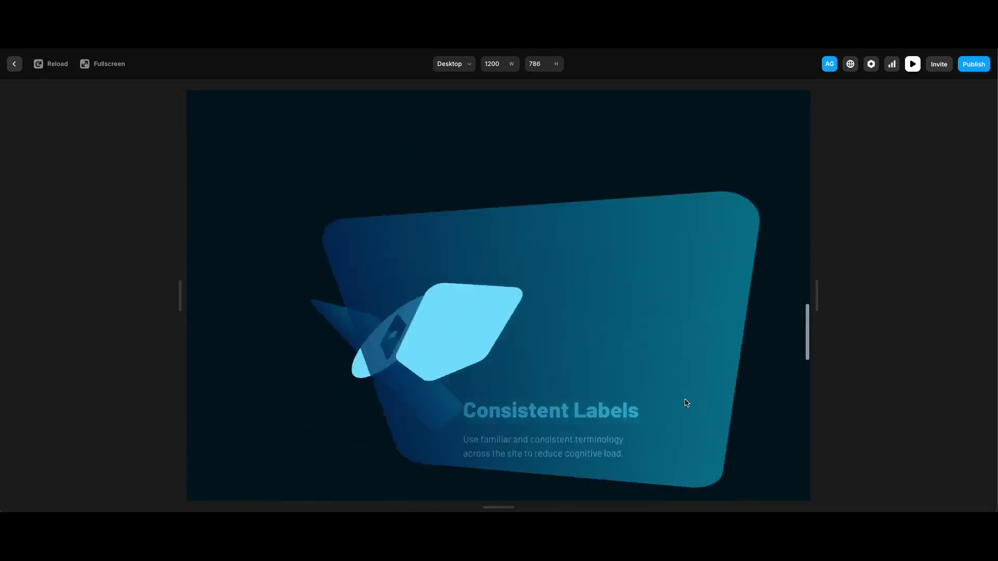
scroll(685, 403, "down", 4)
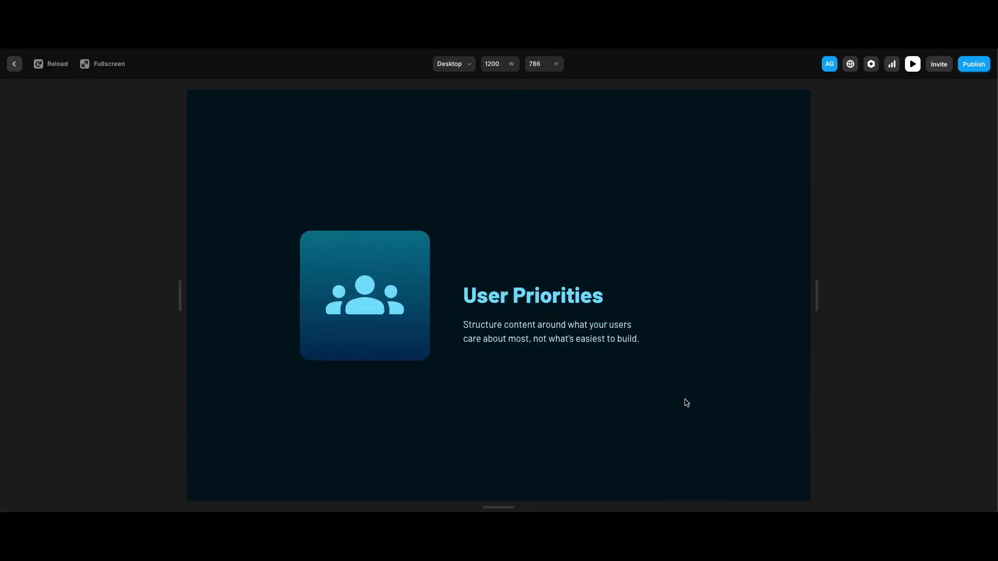
scroll(684, 404, "down", 5)
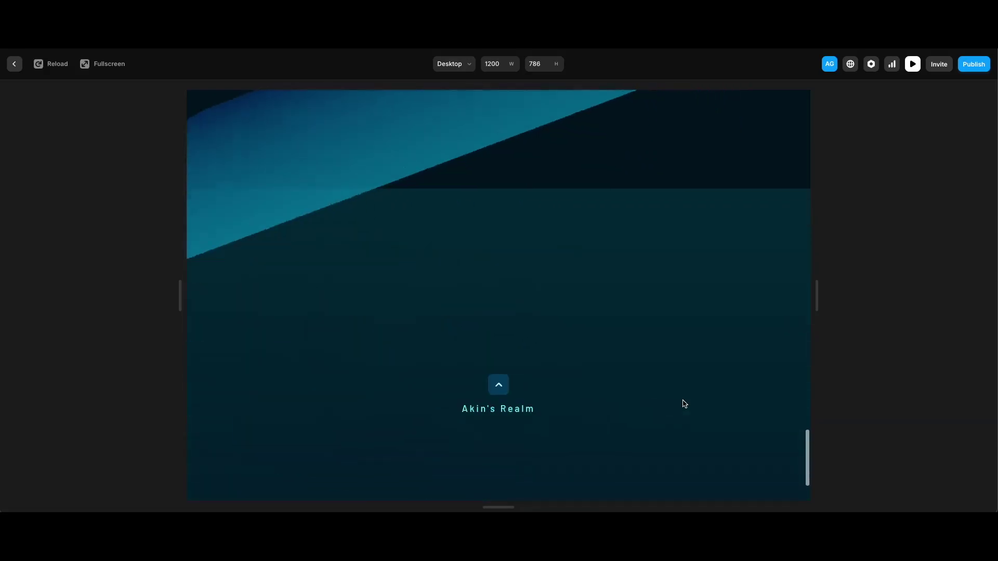
scroll(684, 404, "up", 4)
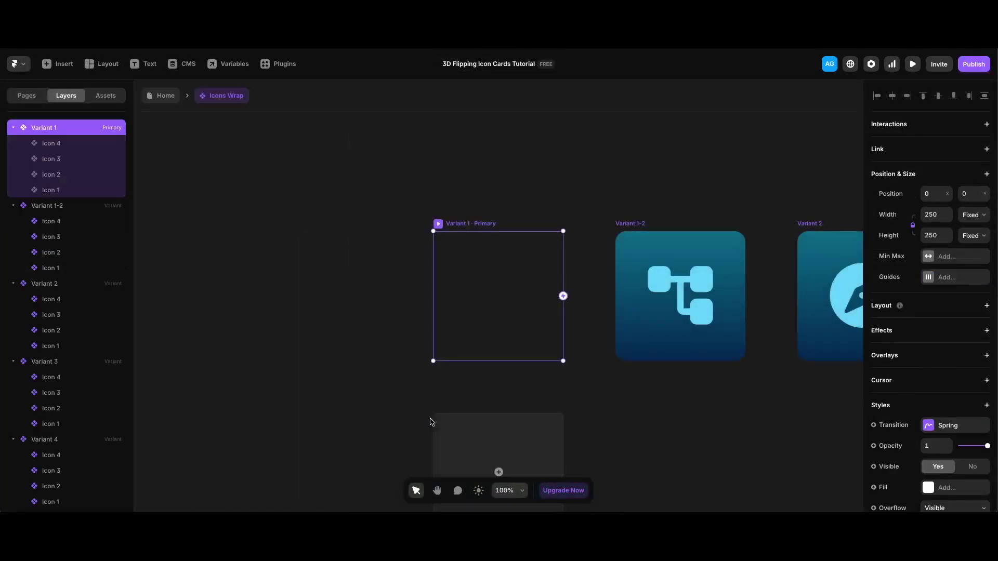
Set the spring transition of the primary Variant 1 in Icons Wrap to a time of 1 s and minimum bounce.
left_click(958, 426)
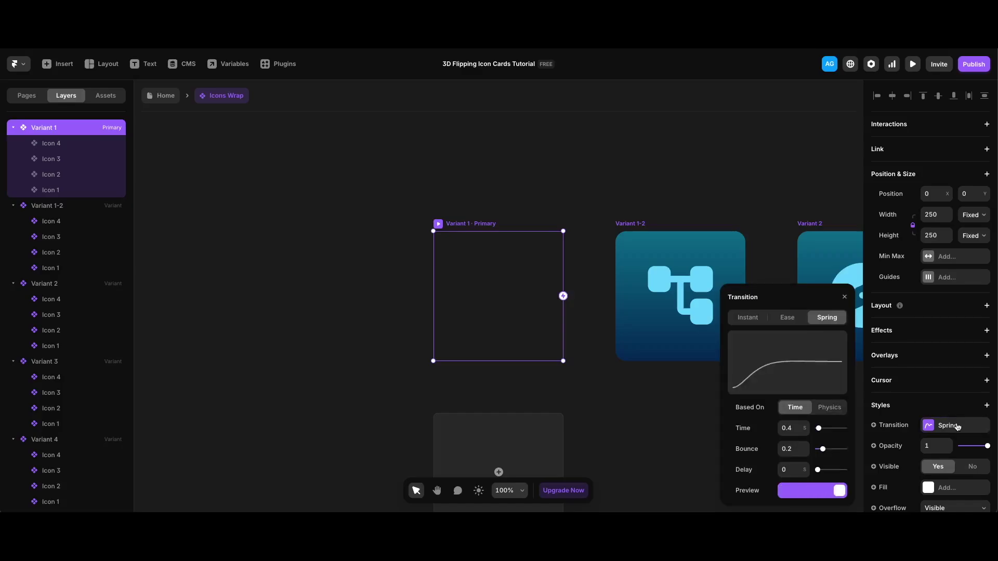
type("1")
left_click_drag(823, 449, 769, 446)
key("Escape")
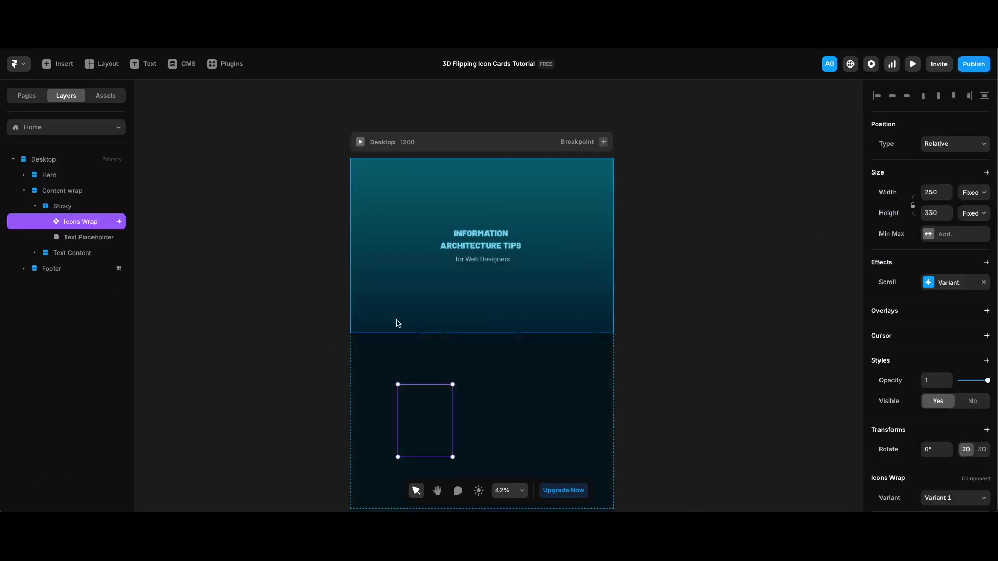
Preview the page again and examine the slower card flips while moving through the content sections.
key("super+p")
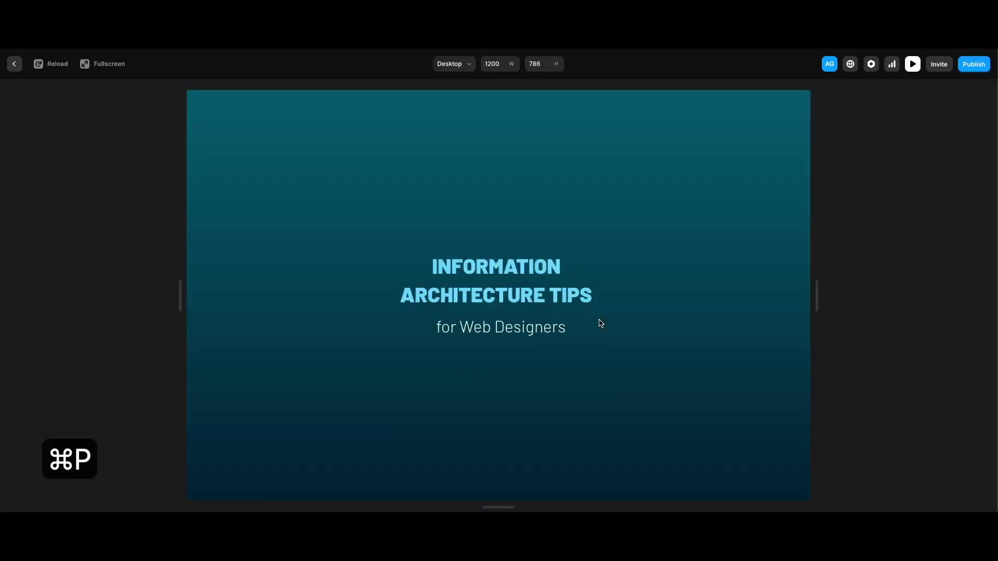
scroll(664, 359, "down", 10)
scroll(654, 362, "down", 5)
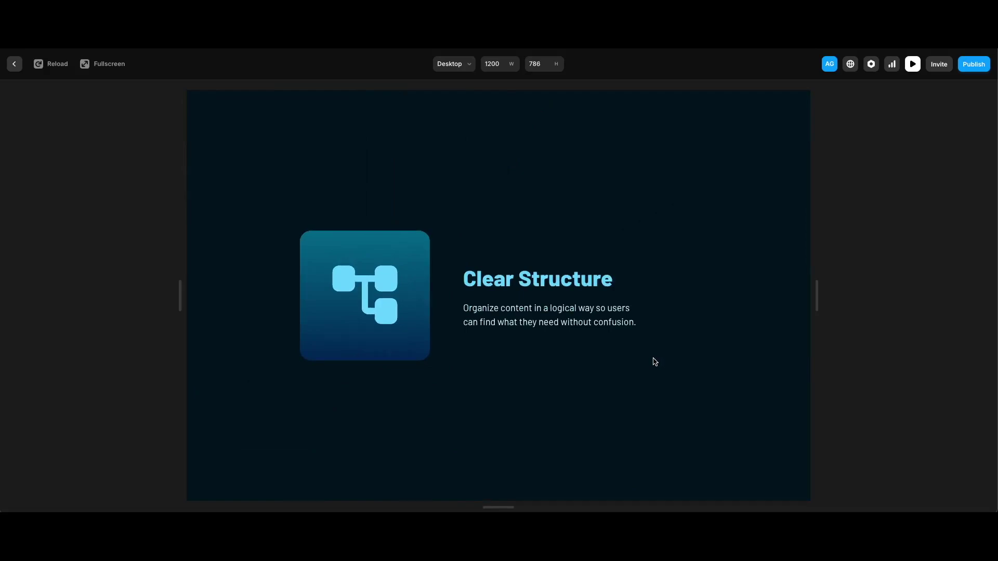
scroll(654, 361, "down", 5)
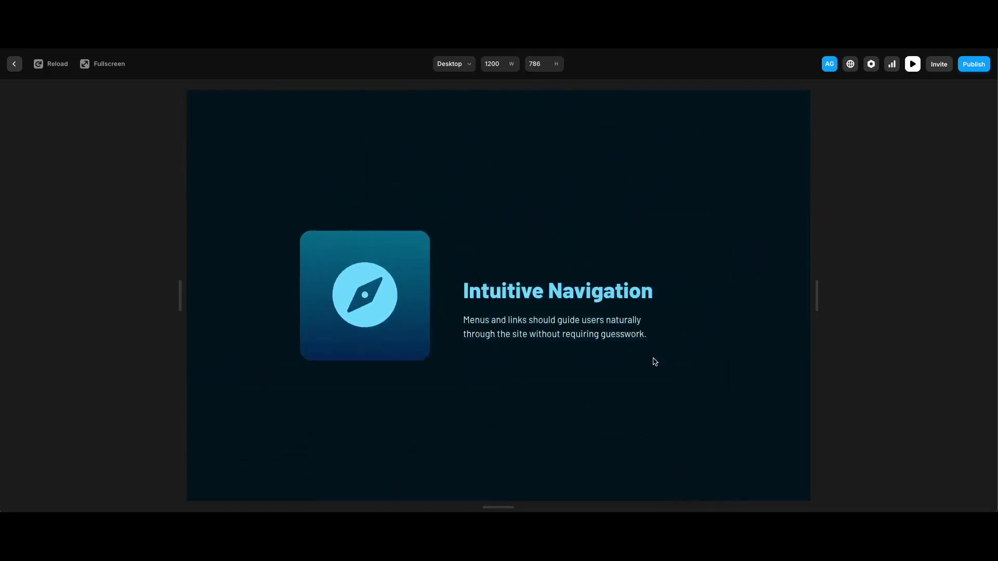
scroll(654, 362, "down", 5)
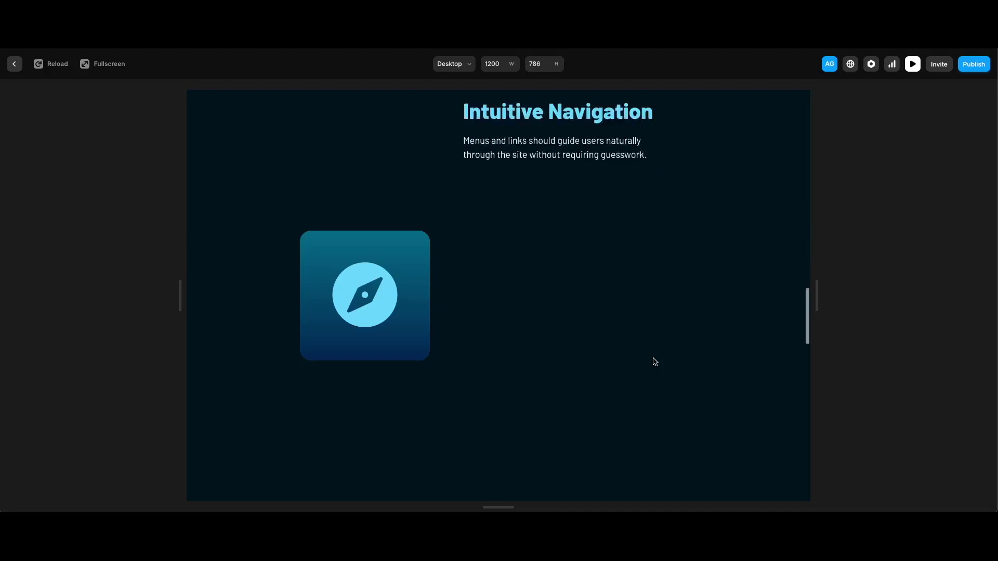